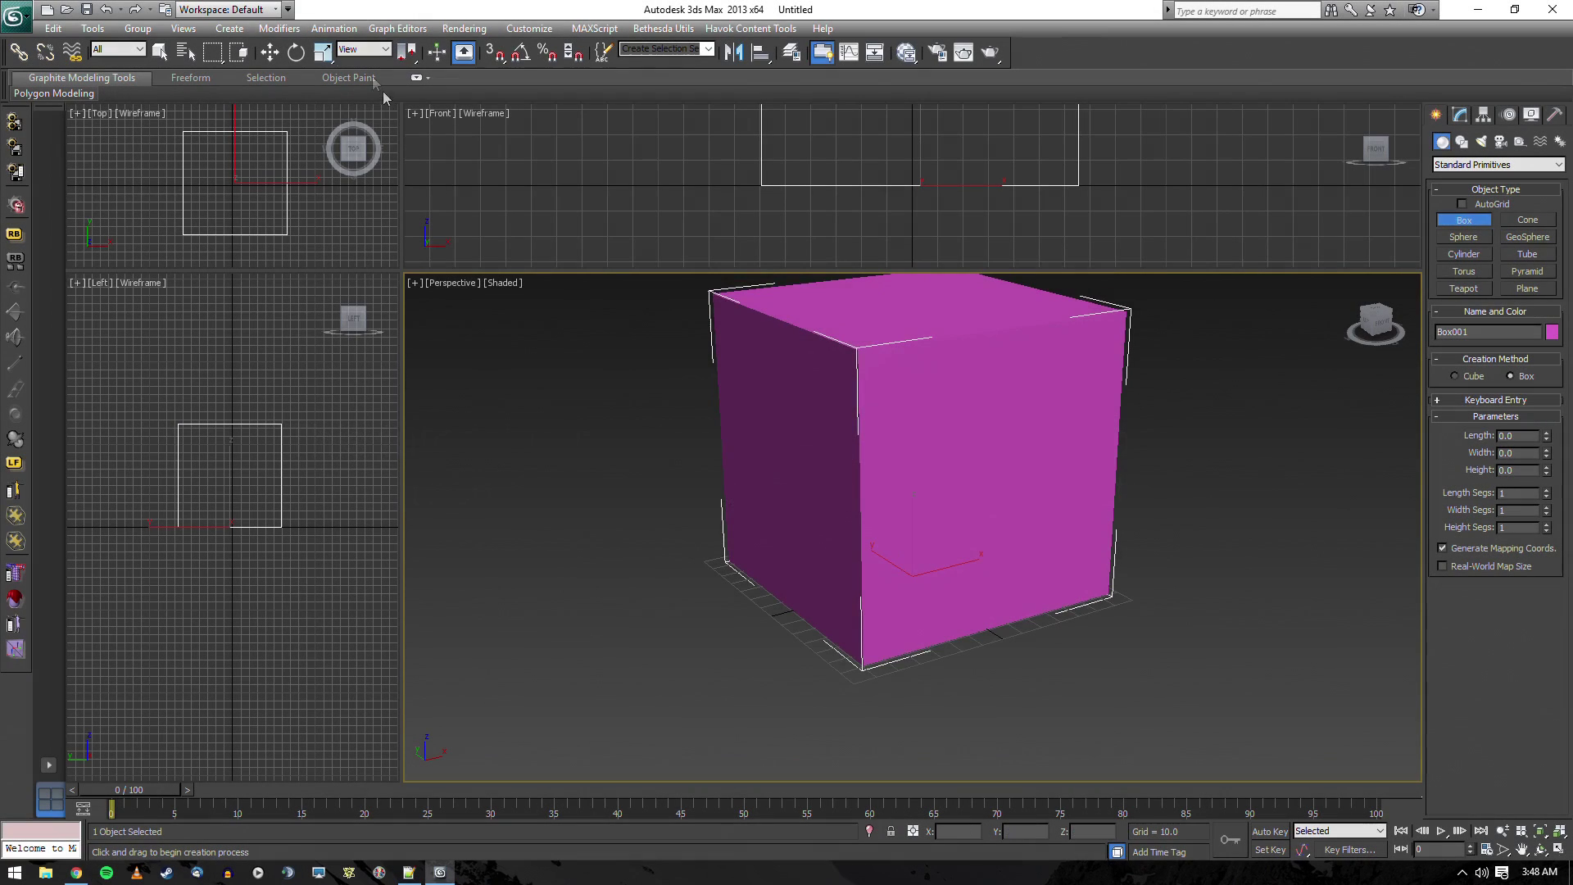
# Move the box to the world origin by setting its X and Y position to 0
pyautogui.click(270, 54)
pyautogui.moveTo(973, 832); pyautogui.dragTo(859, 815)
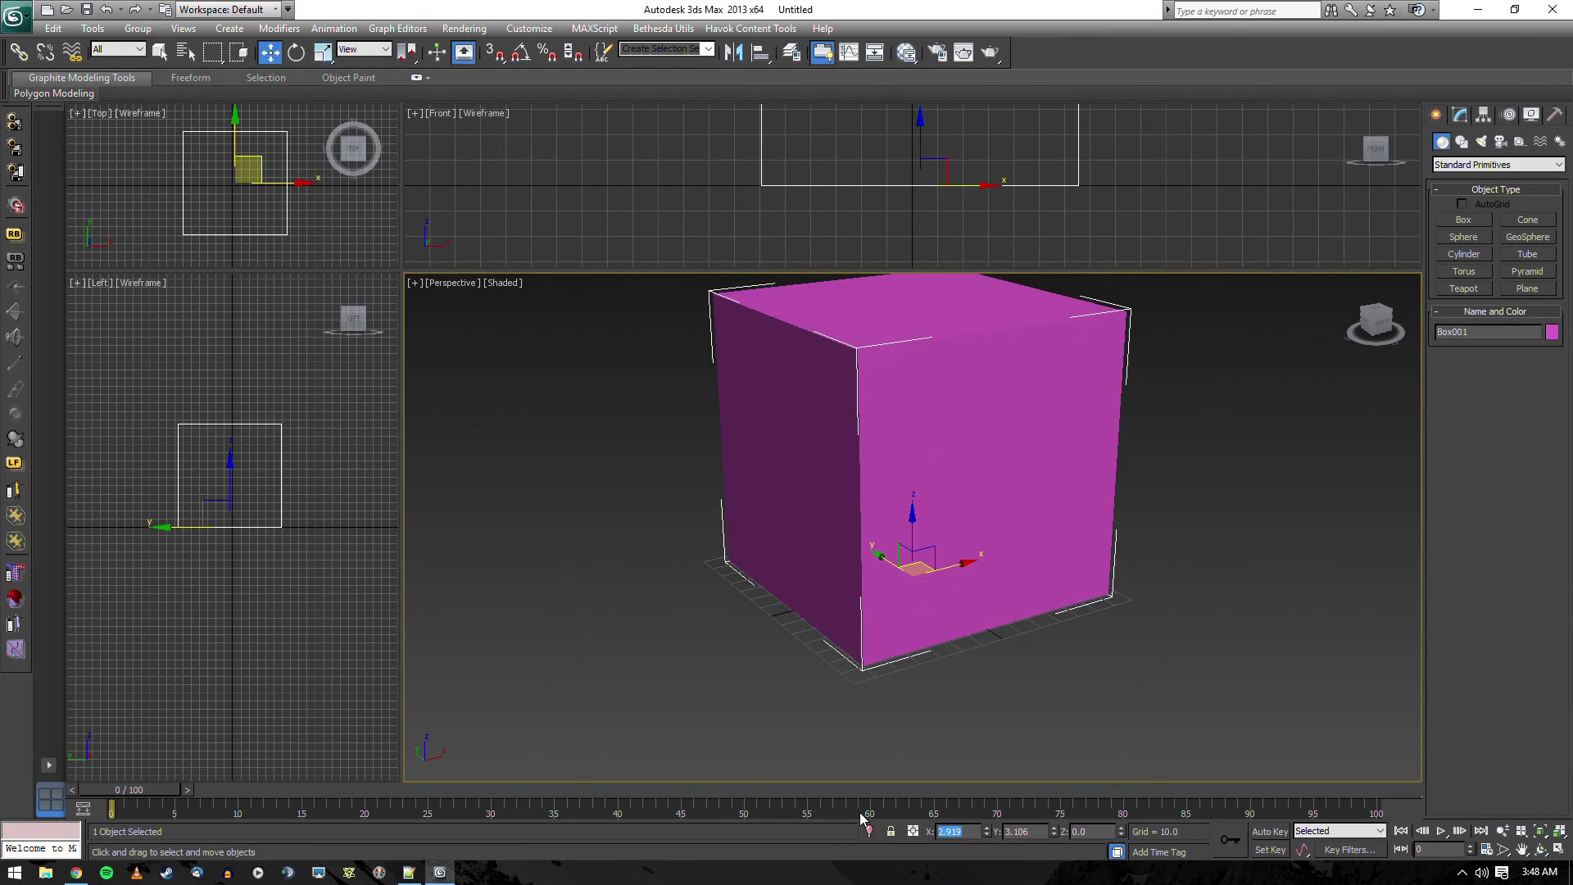
pyautogui.write('0')
pyautogui.press('Tab')
pyautogui.write('0')
pyautogui.press('Return')
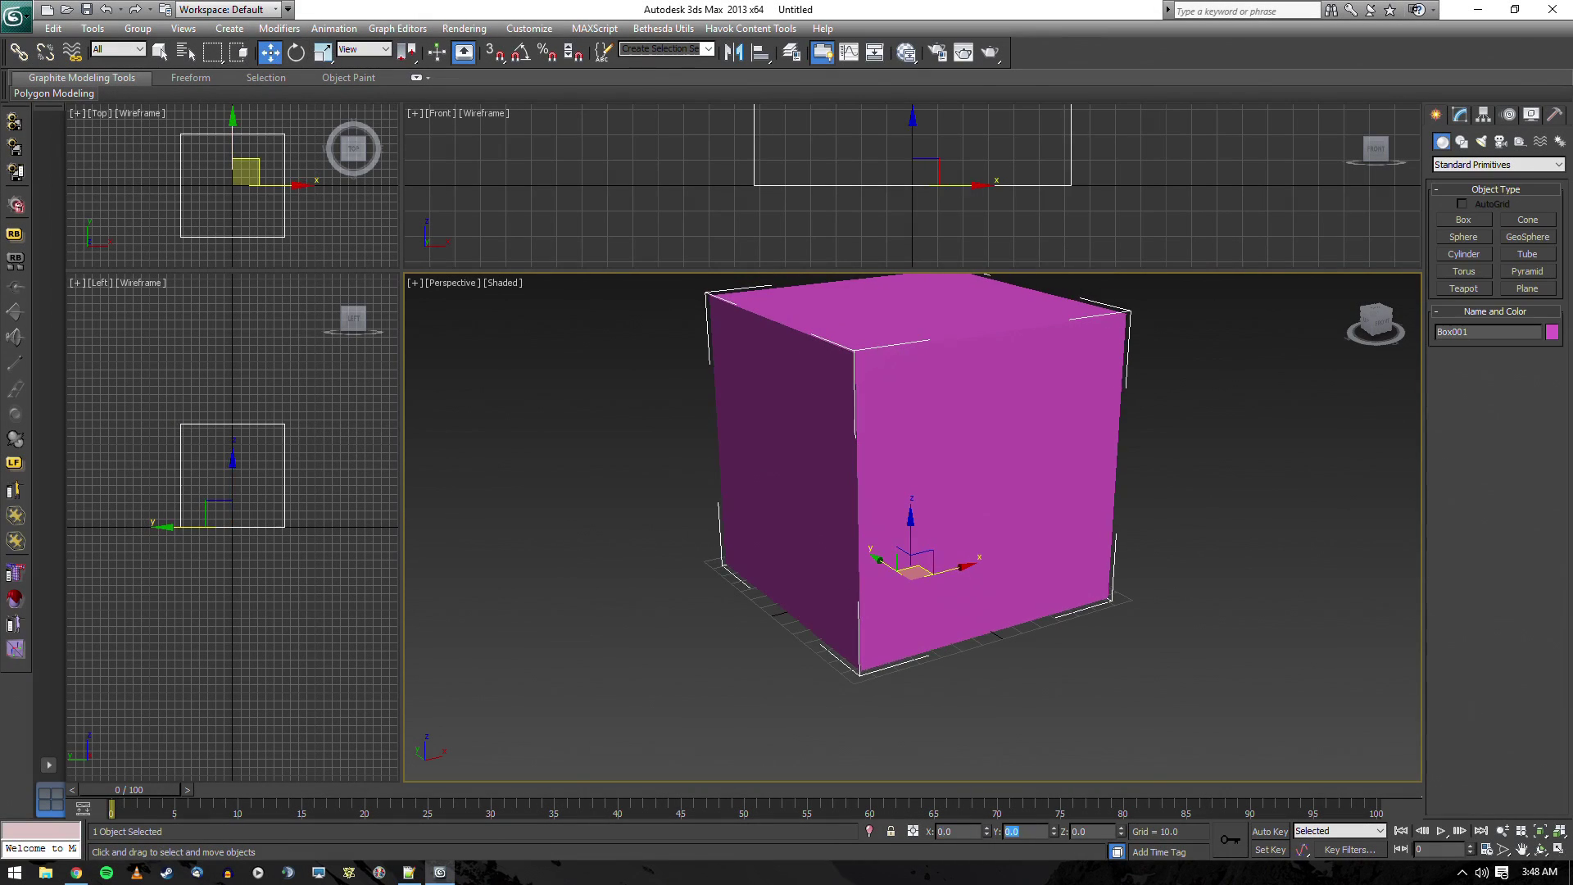
pyautogui.click(1242, 426)
pyautogui.moveTo(1201, 397); pyautogui.dragTo(1197, 457, button='middle')
# Assign a new BSLightingFX material to the box and display the perspective view in Realistic shading
pyautogui.click(968, 419)
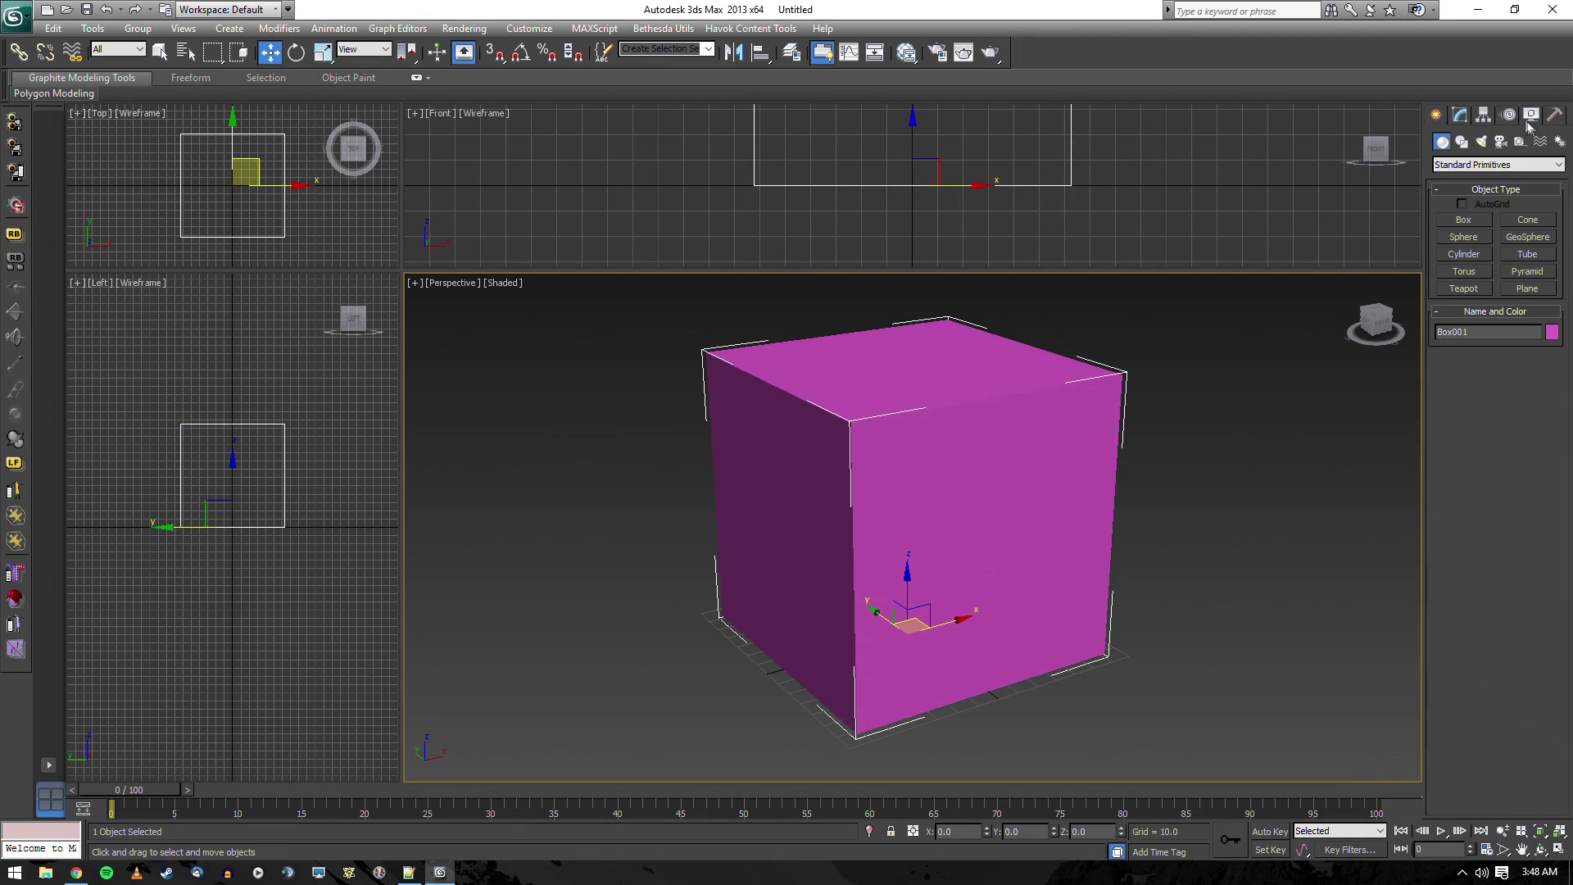
pyautogui.click(906, 54)
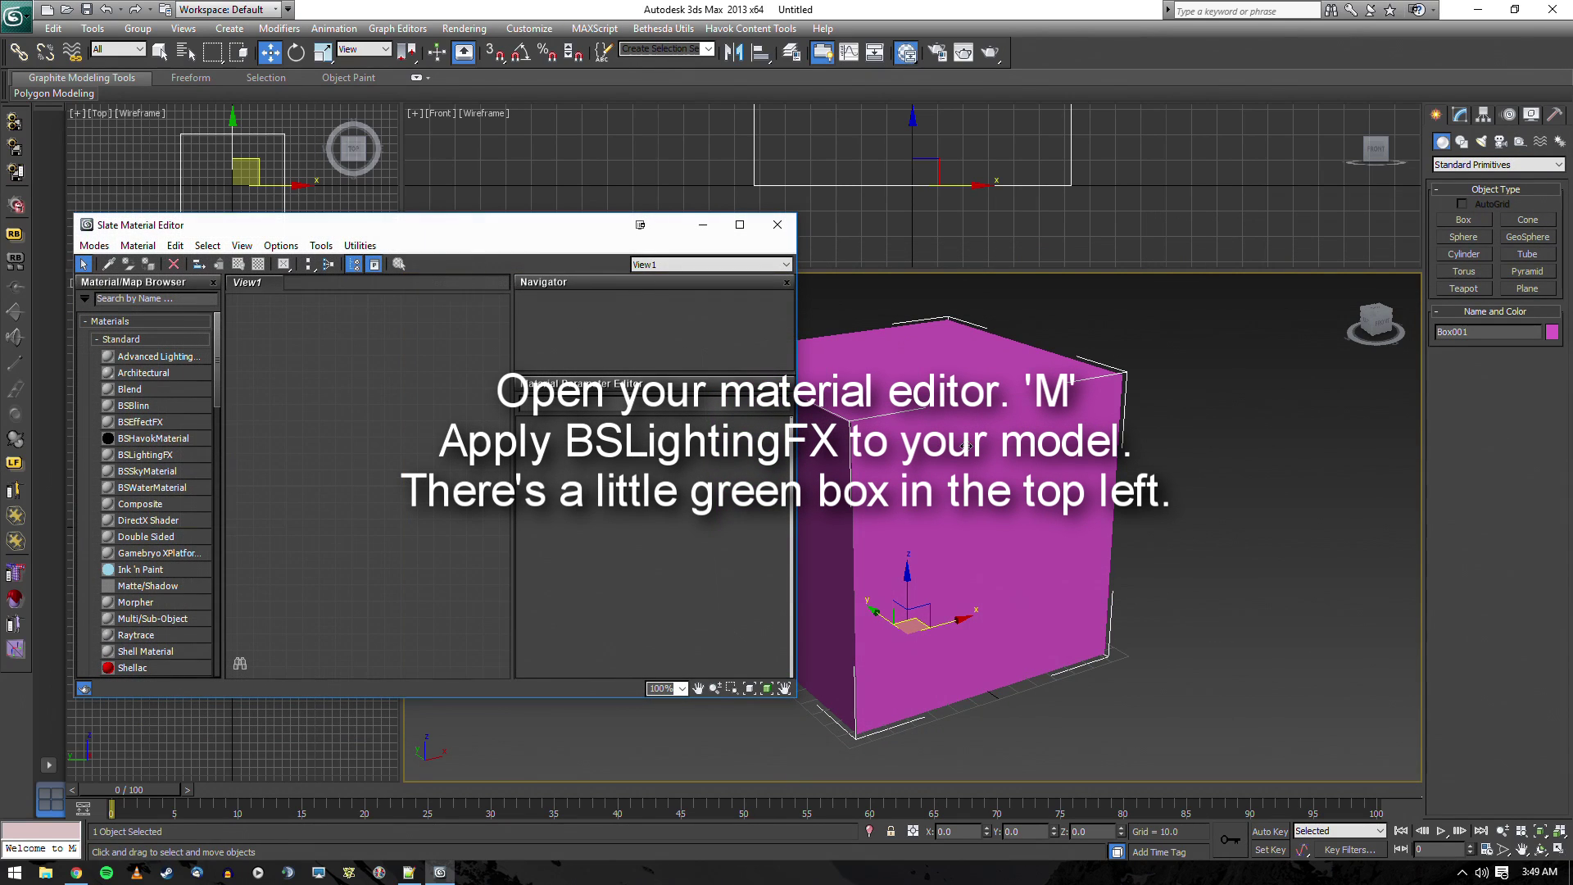
pyautogui.click(128, 455)
pyautogui.doubleClick(128, 454)
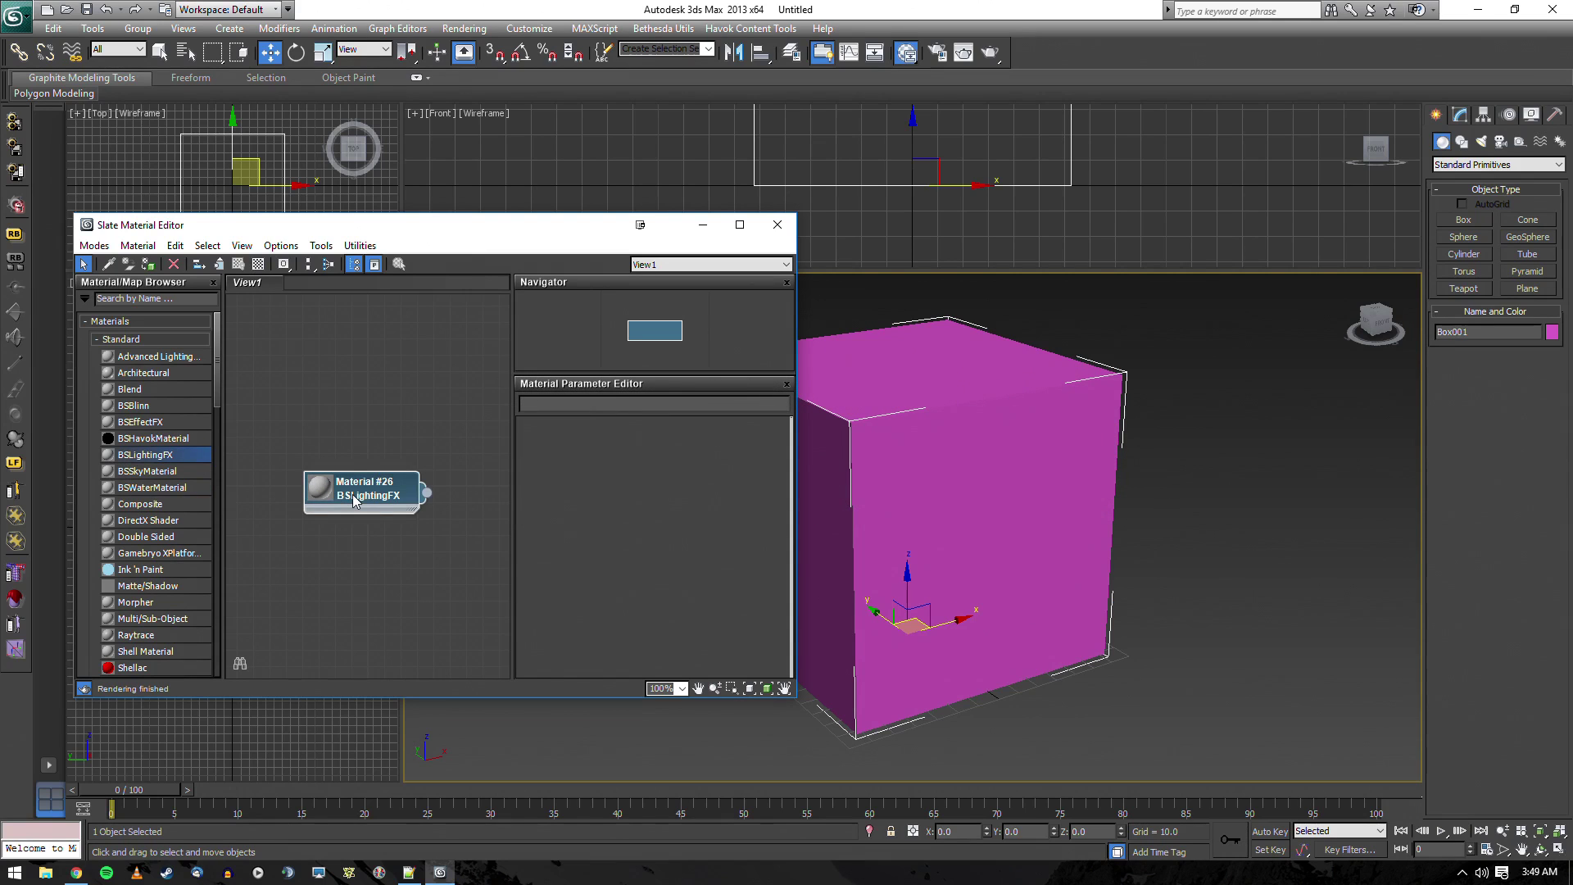
pyautogui.moveTo(368, 498); pyautogui.dragTo(336, 400)
pyautogui.click(148, 264)
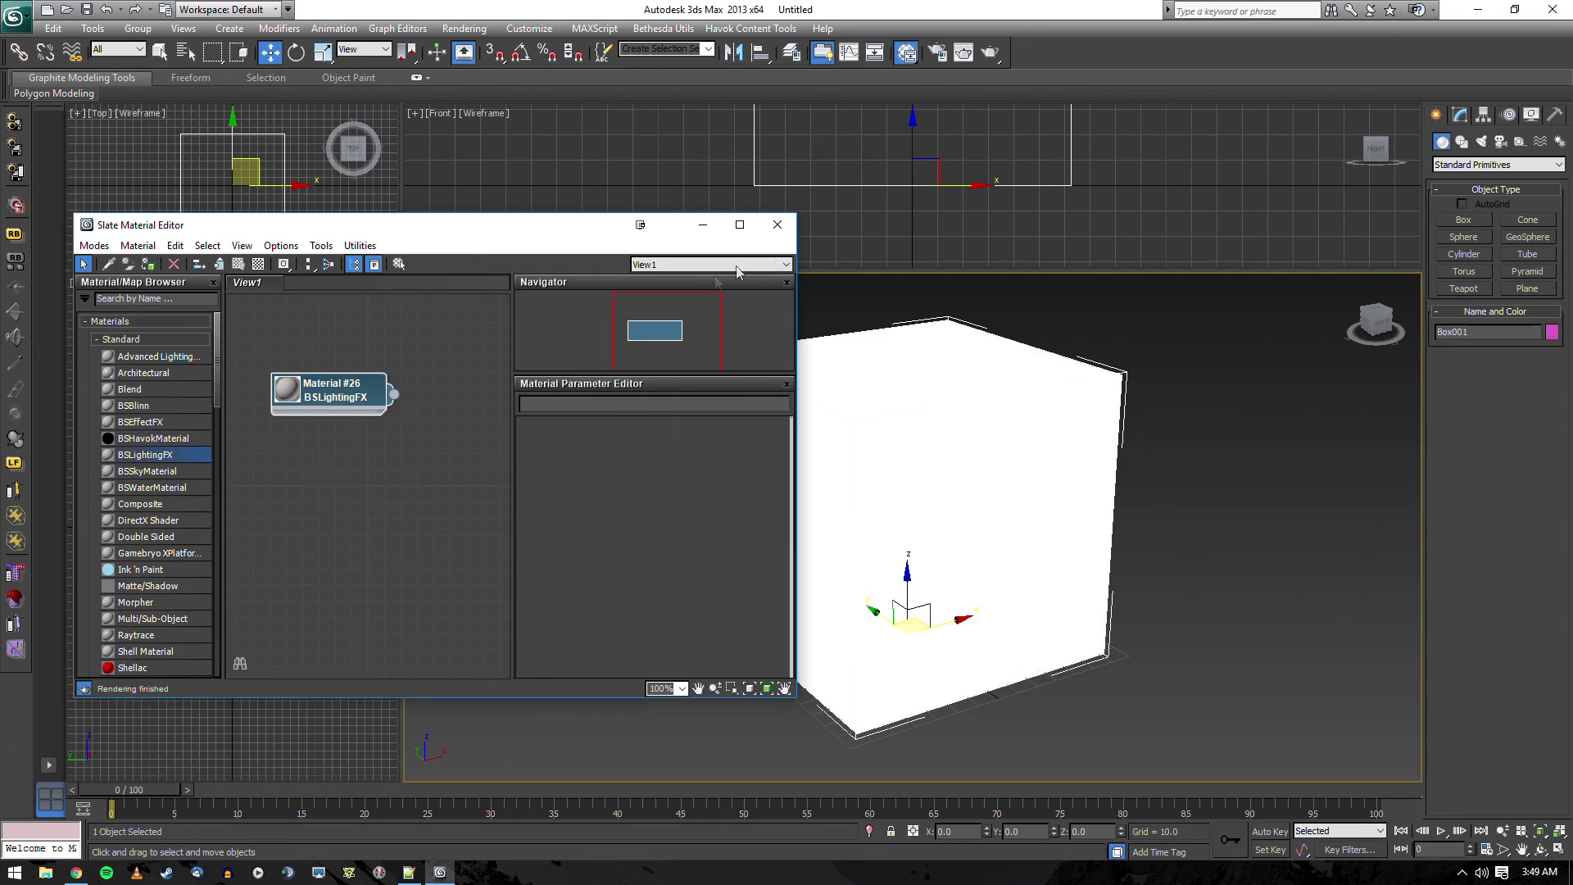
pyautogui.click(778, 225)
pyautogui.click(502, 284)
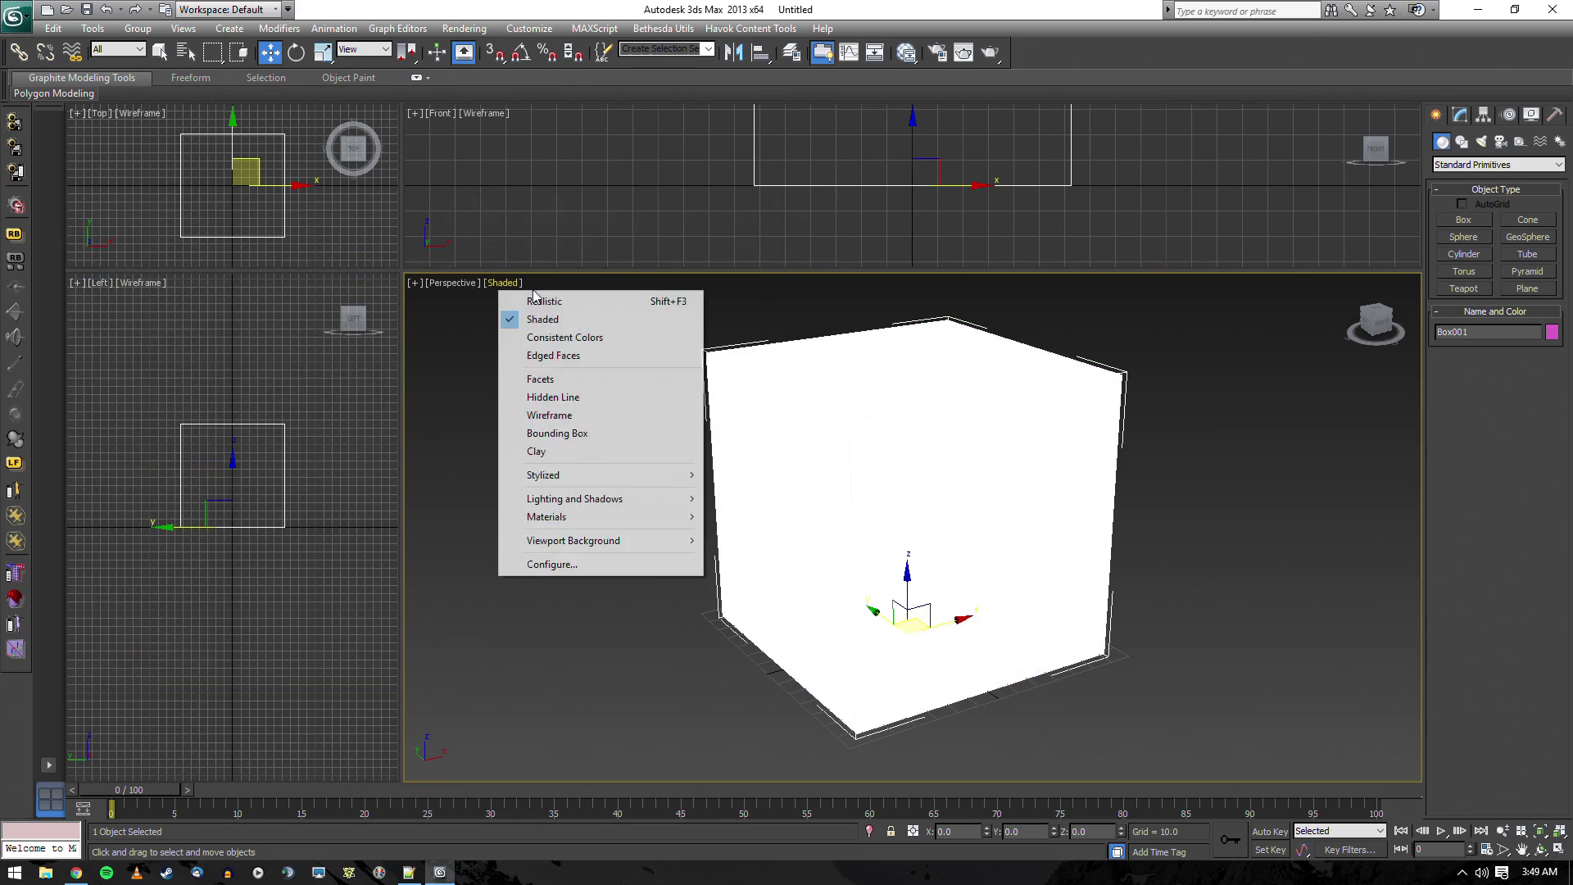
pyautogui.click(525, 299)
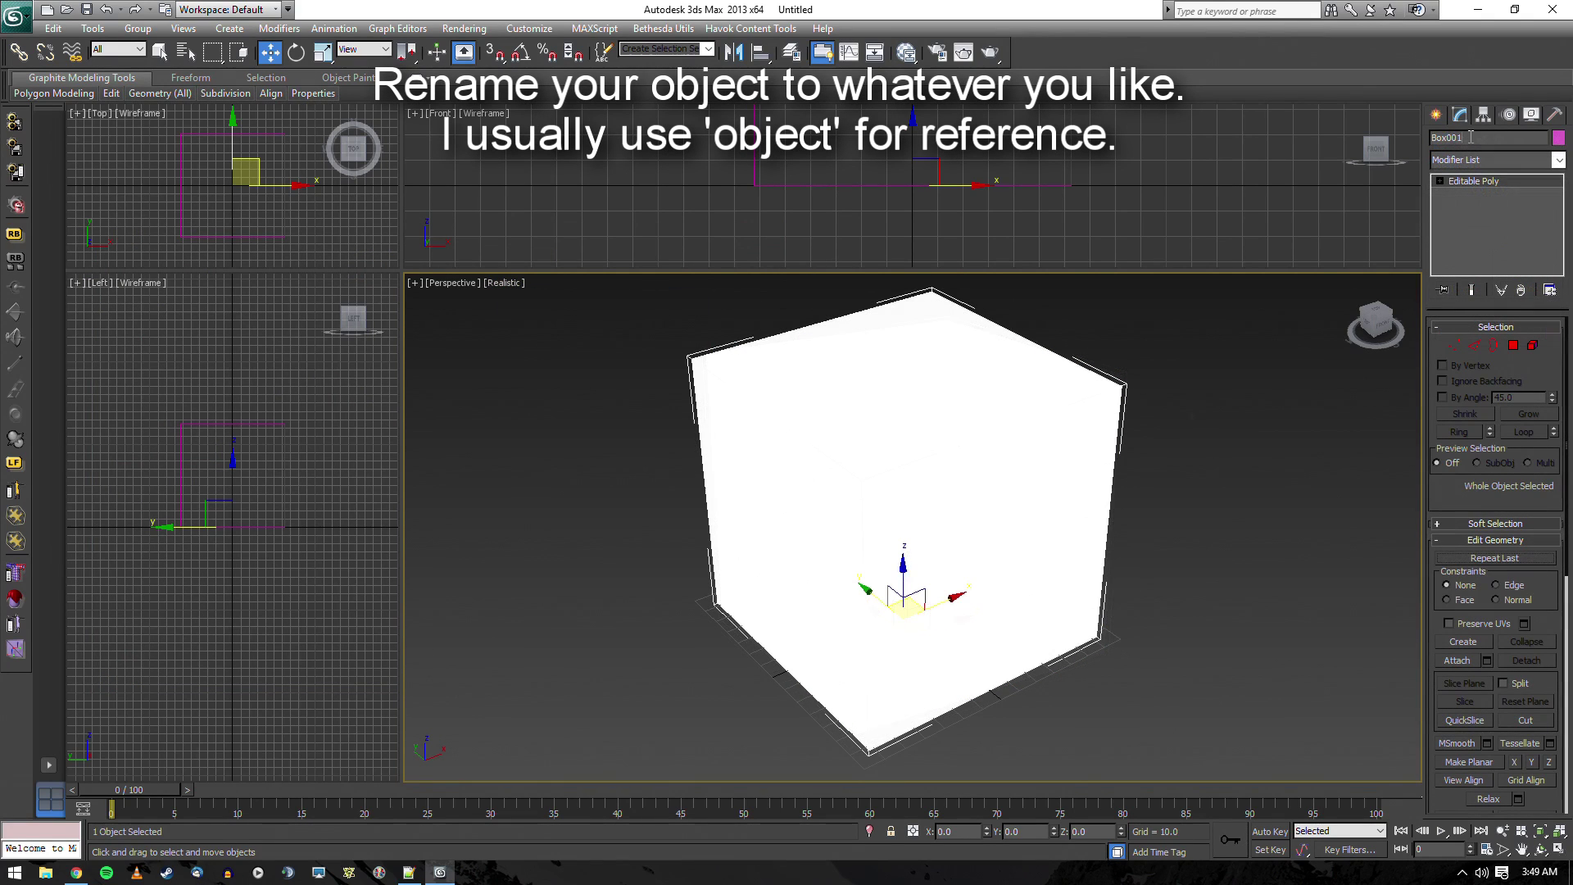
# Rename the box as "object" and deselect it
pyautogui.moveTo(1474, 139); pyautogui.dragTo(1398, 138)
pyautogui.write('object')
pyautogui.press('Return')
pyautogui.click(1231, 461)
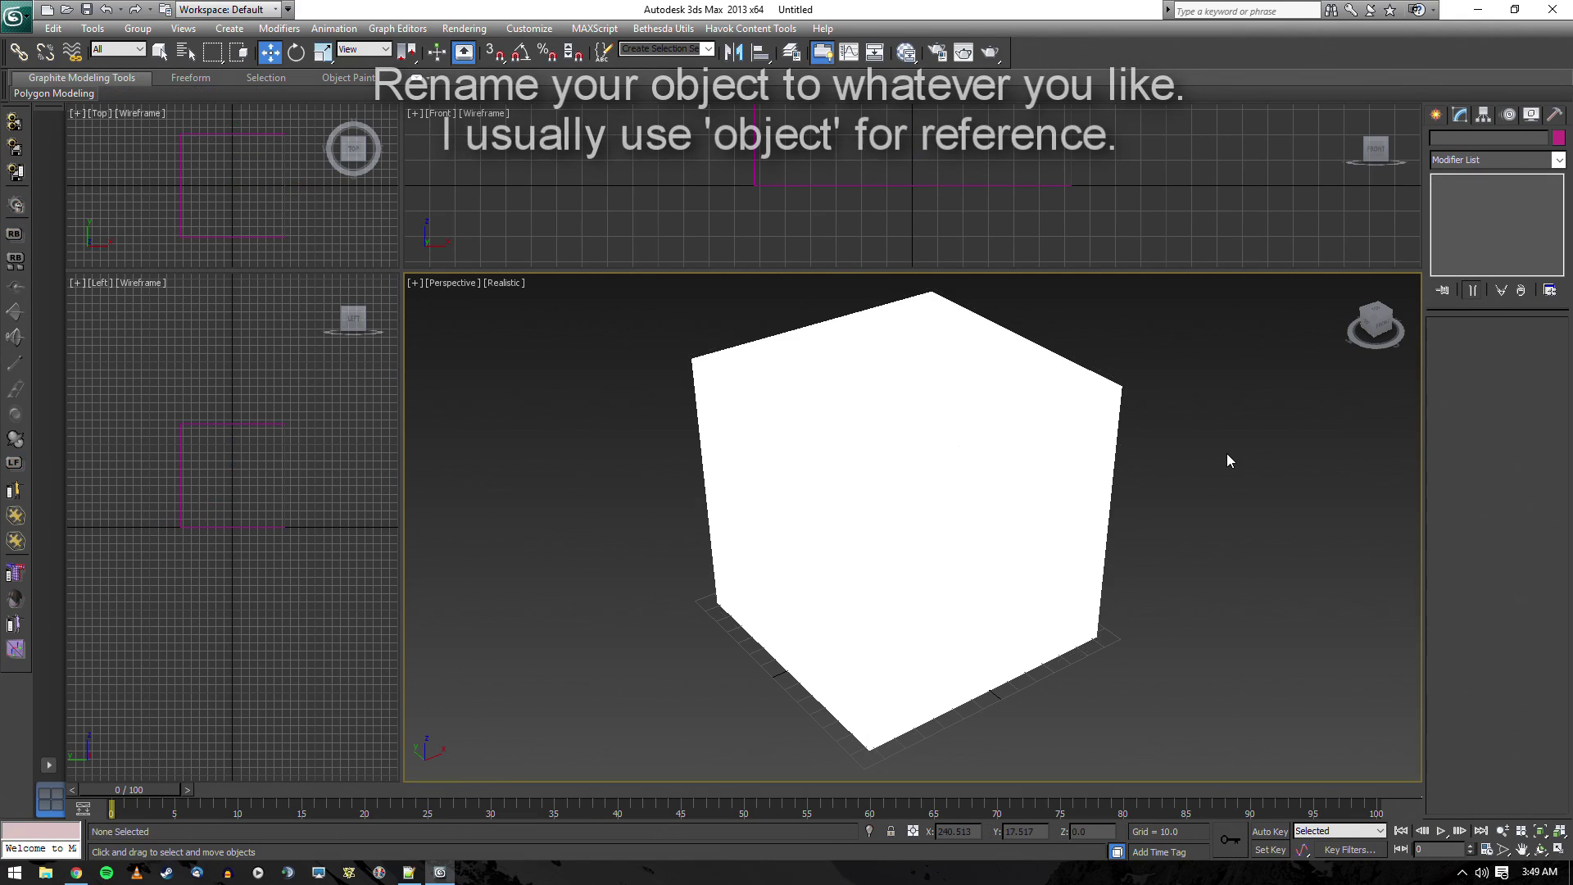
# Clone the box as a copy named "c_object"
pyautogui.click(971, 491)
pyautogui.rightClick(969, 492)
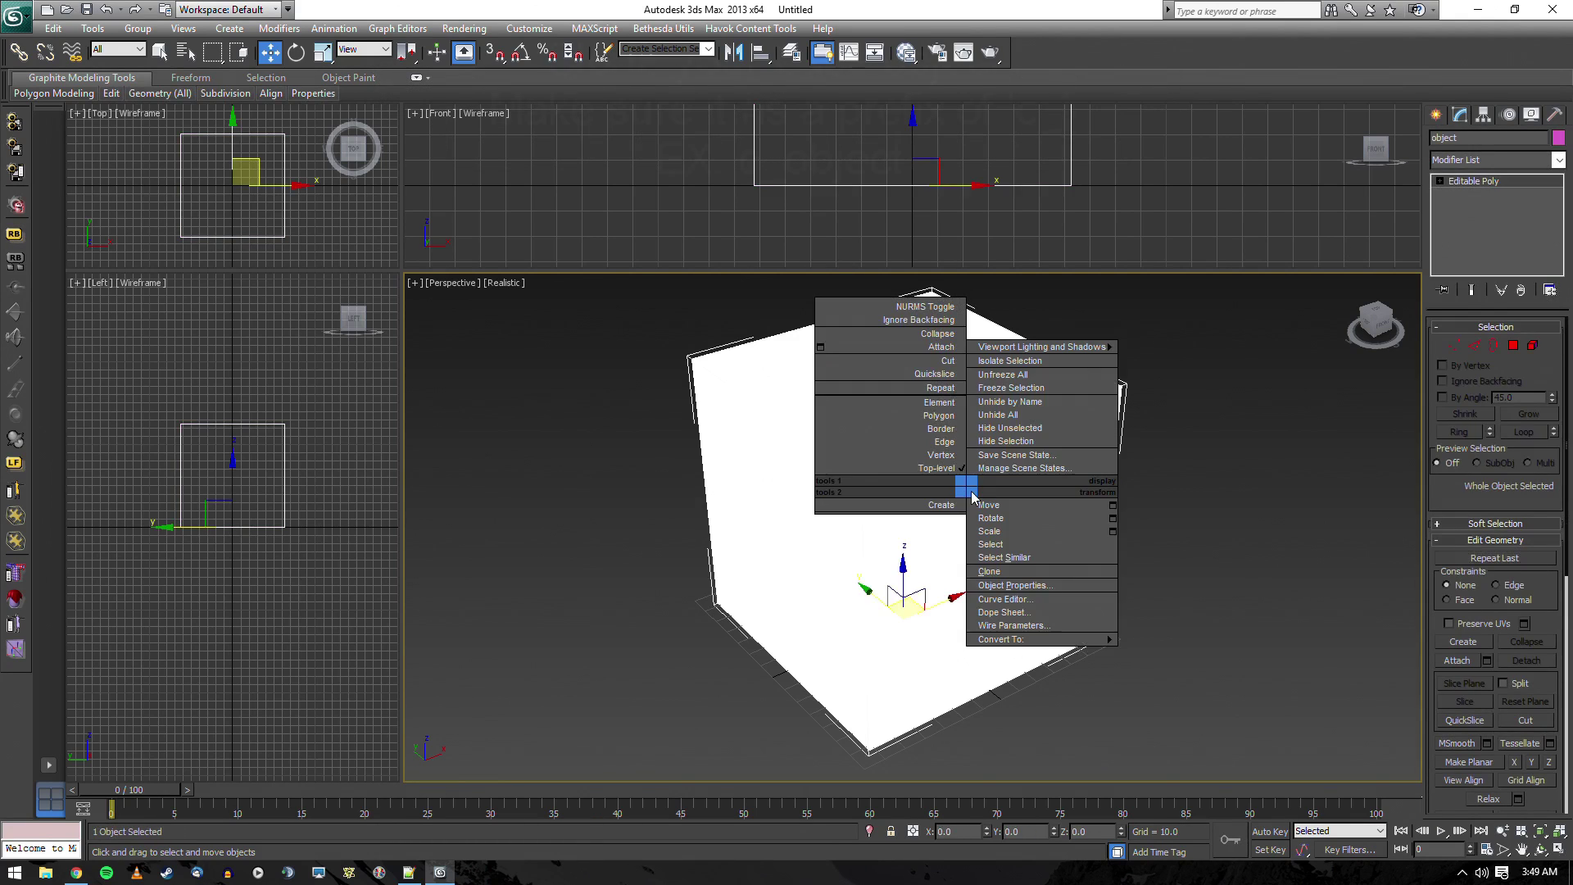
pyautogui.click(997, 570)
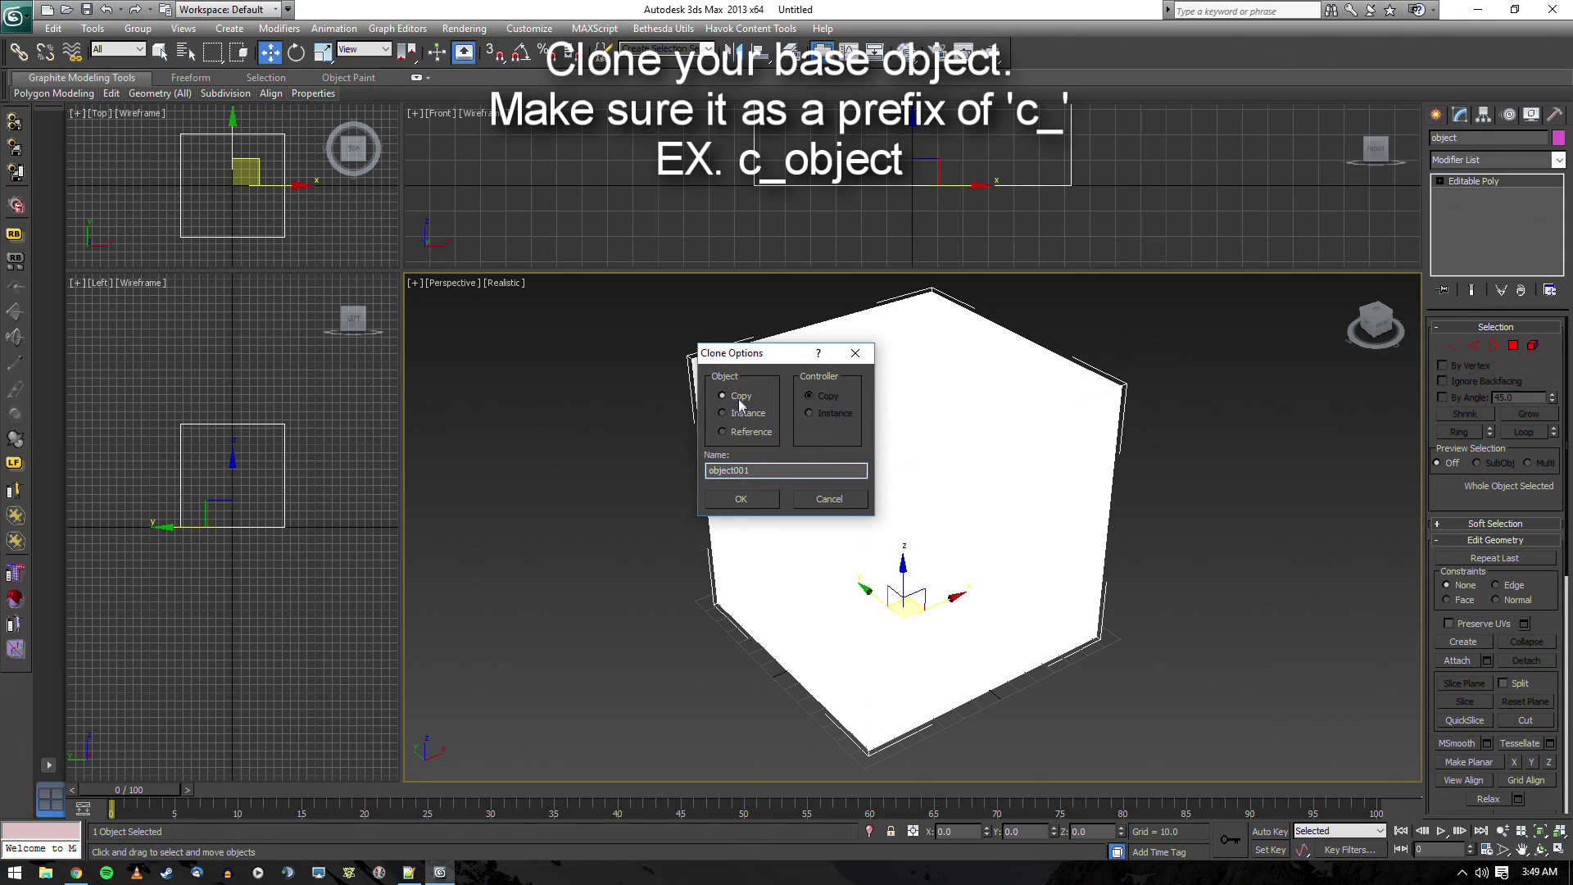
pyautogui.moveTo(761, 471); pyautogui.dragTo(603, 457)
pyautogui.write('c_')
pyautogui.click(725, 499)
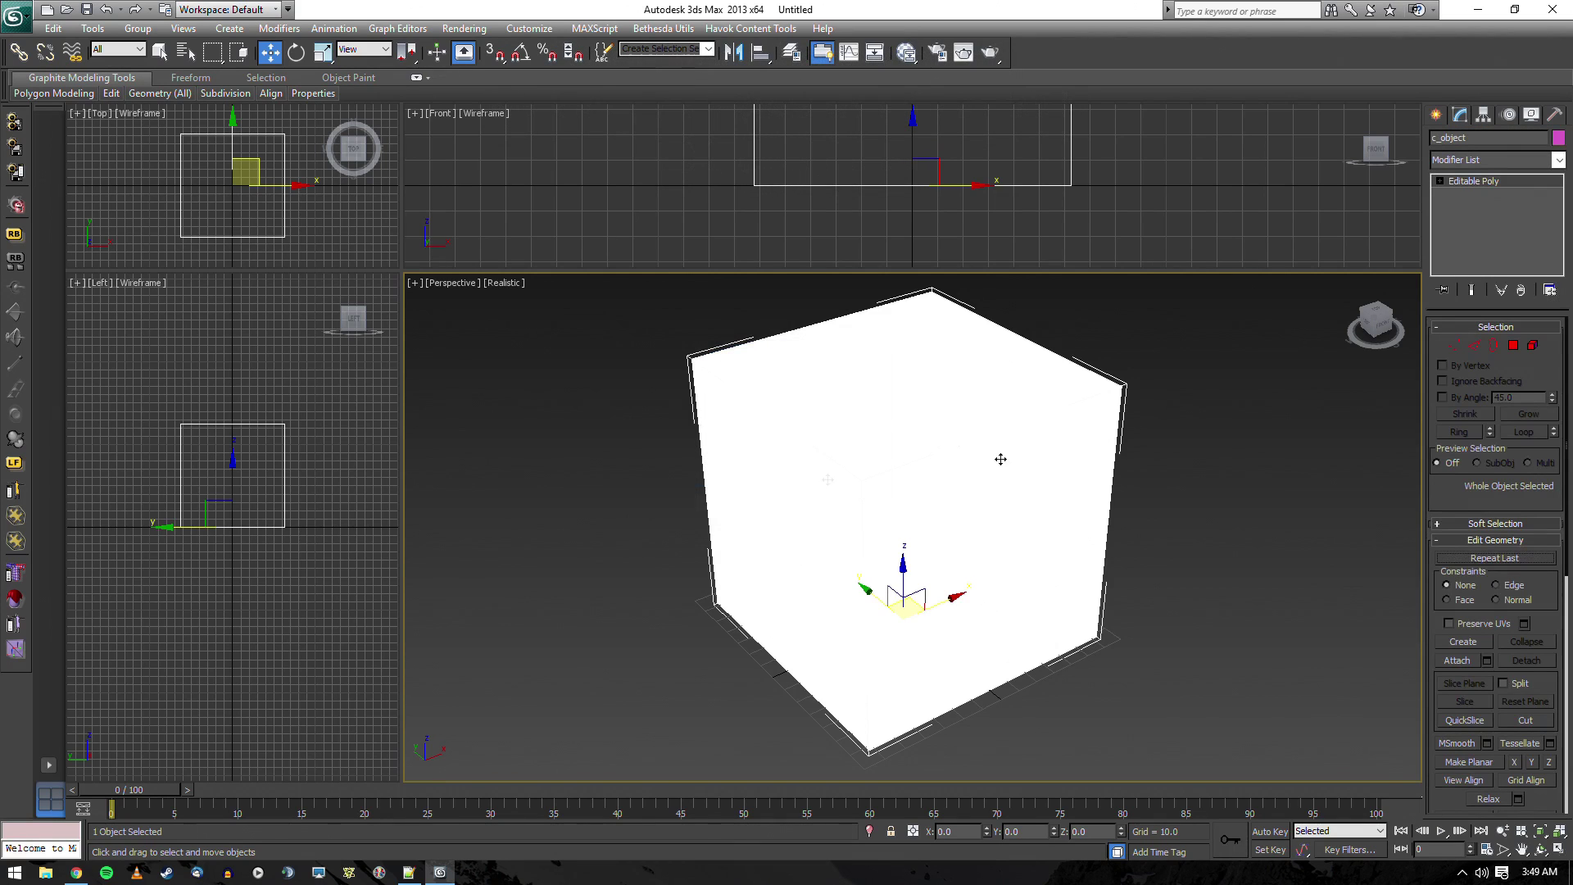
# Select both boxes and create a Havok rigid body with proxies, accepting "object" as the parent of all shapes
pyautogui.click(1197, 423)
pyautogui.scroll(-3, 1197, 422)
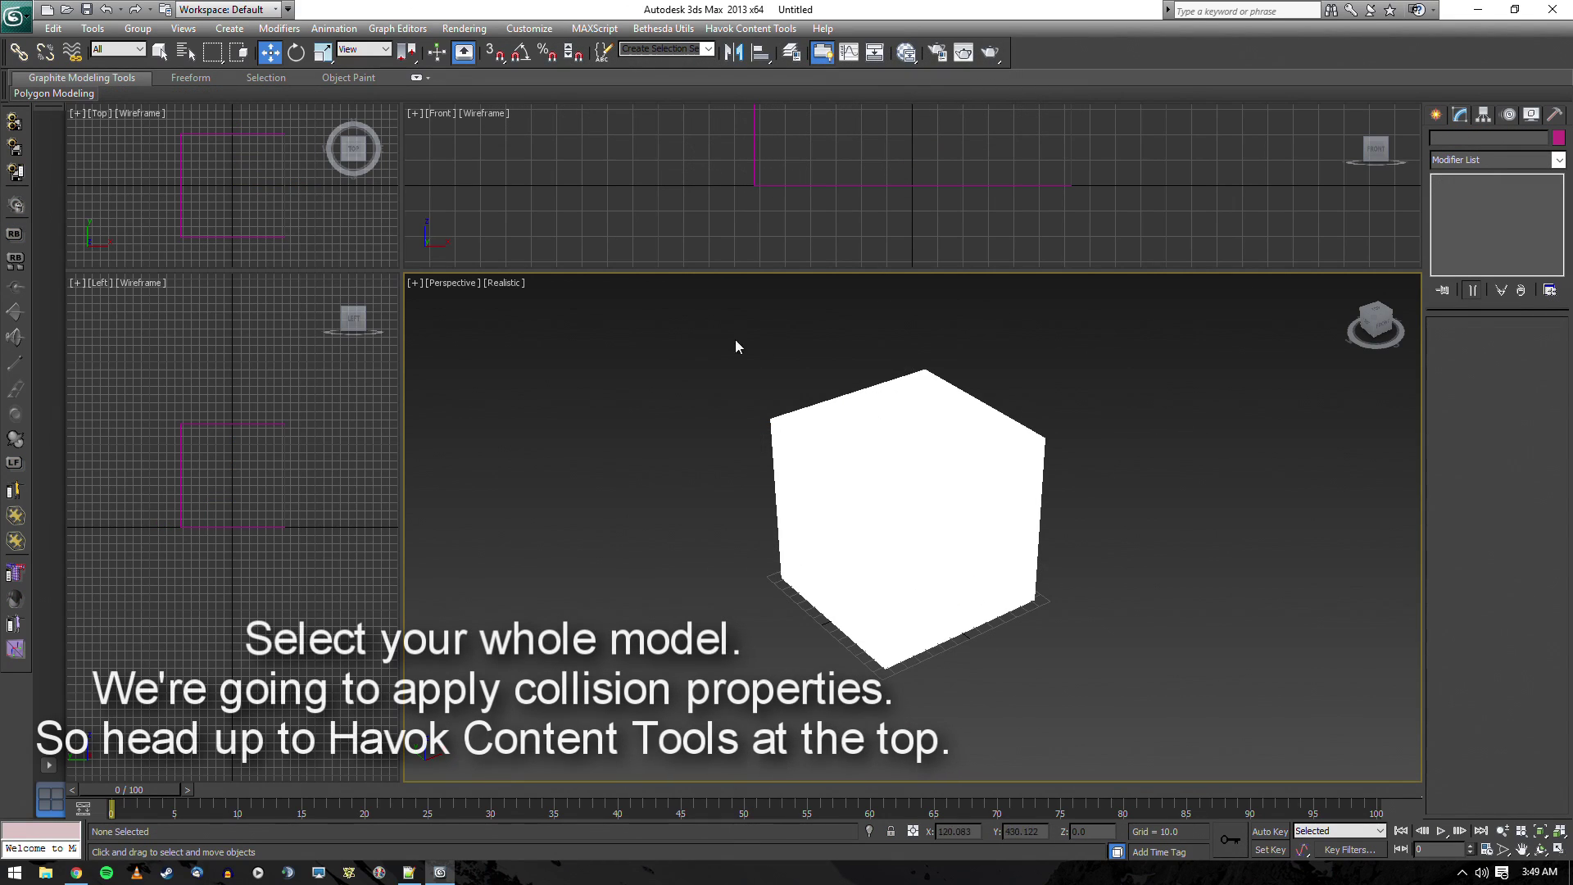
pyautogui.moveTo(658, 308); pyautogui.dragTo(1044, 561)
pyautogui.moveTo(1254, 767); pyautogui.dragTo(1254, 767)
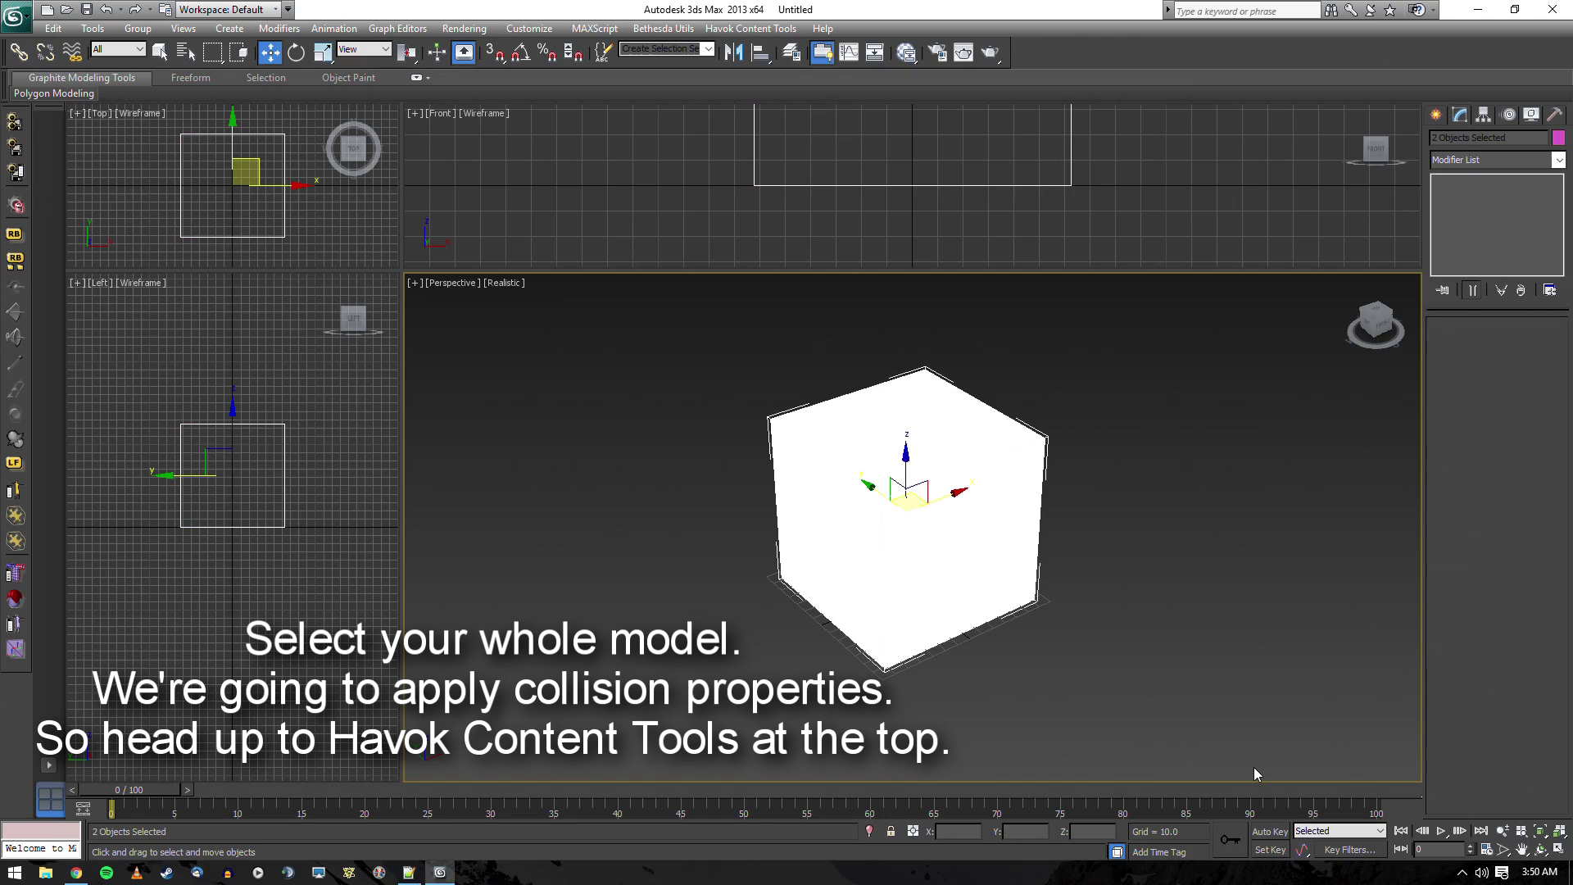
pyautogui.click(751, 28)
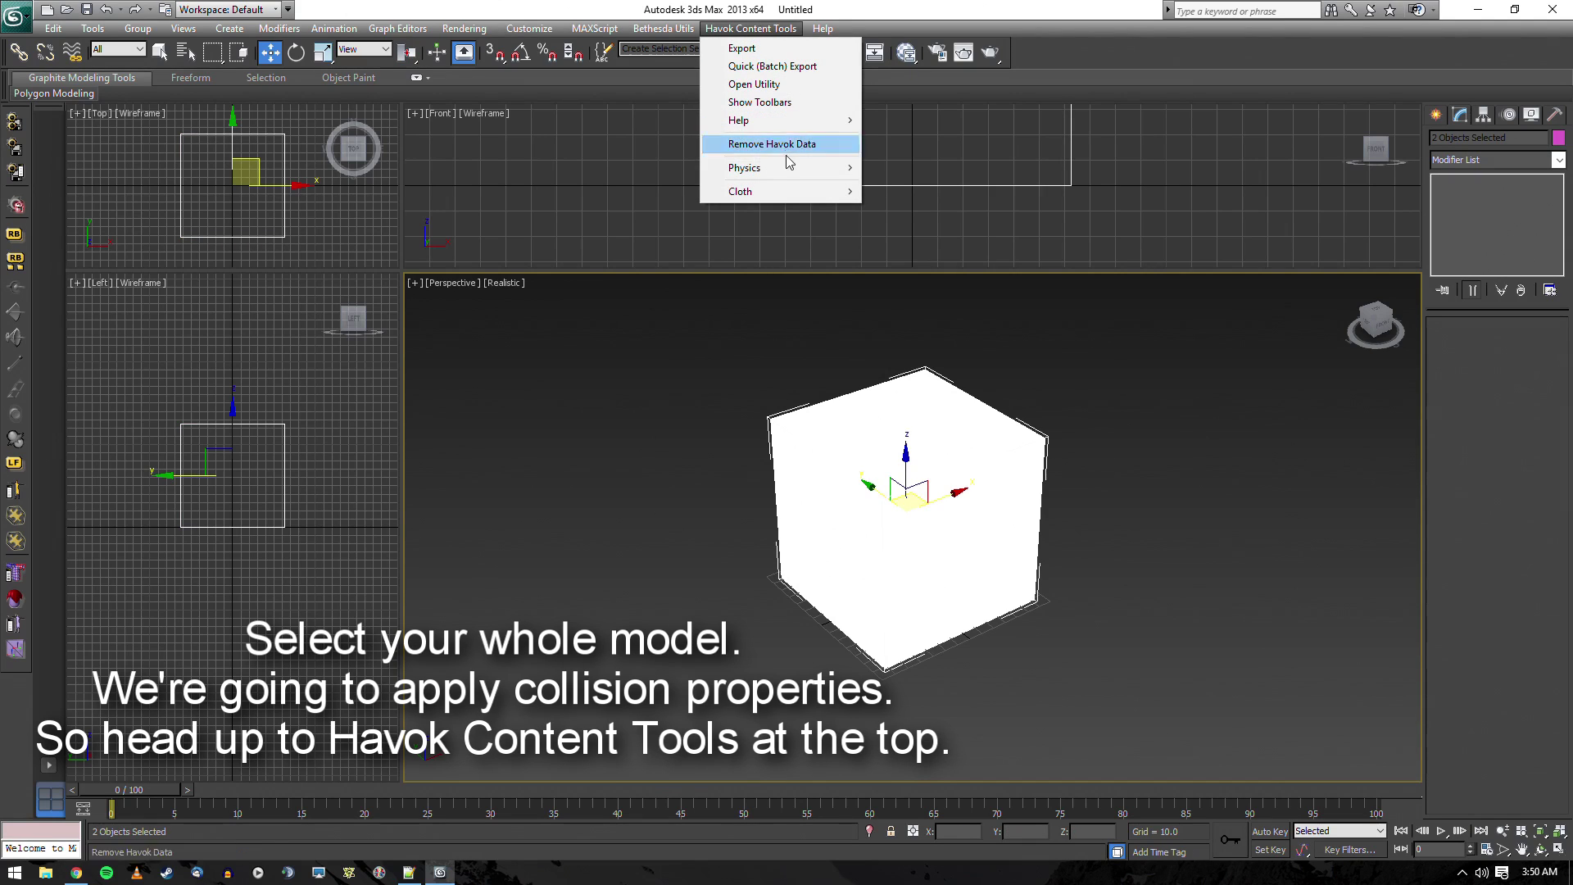
pyautogui.moveTo(789, 169)
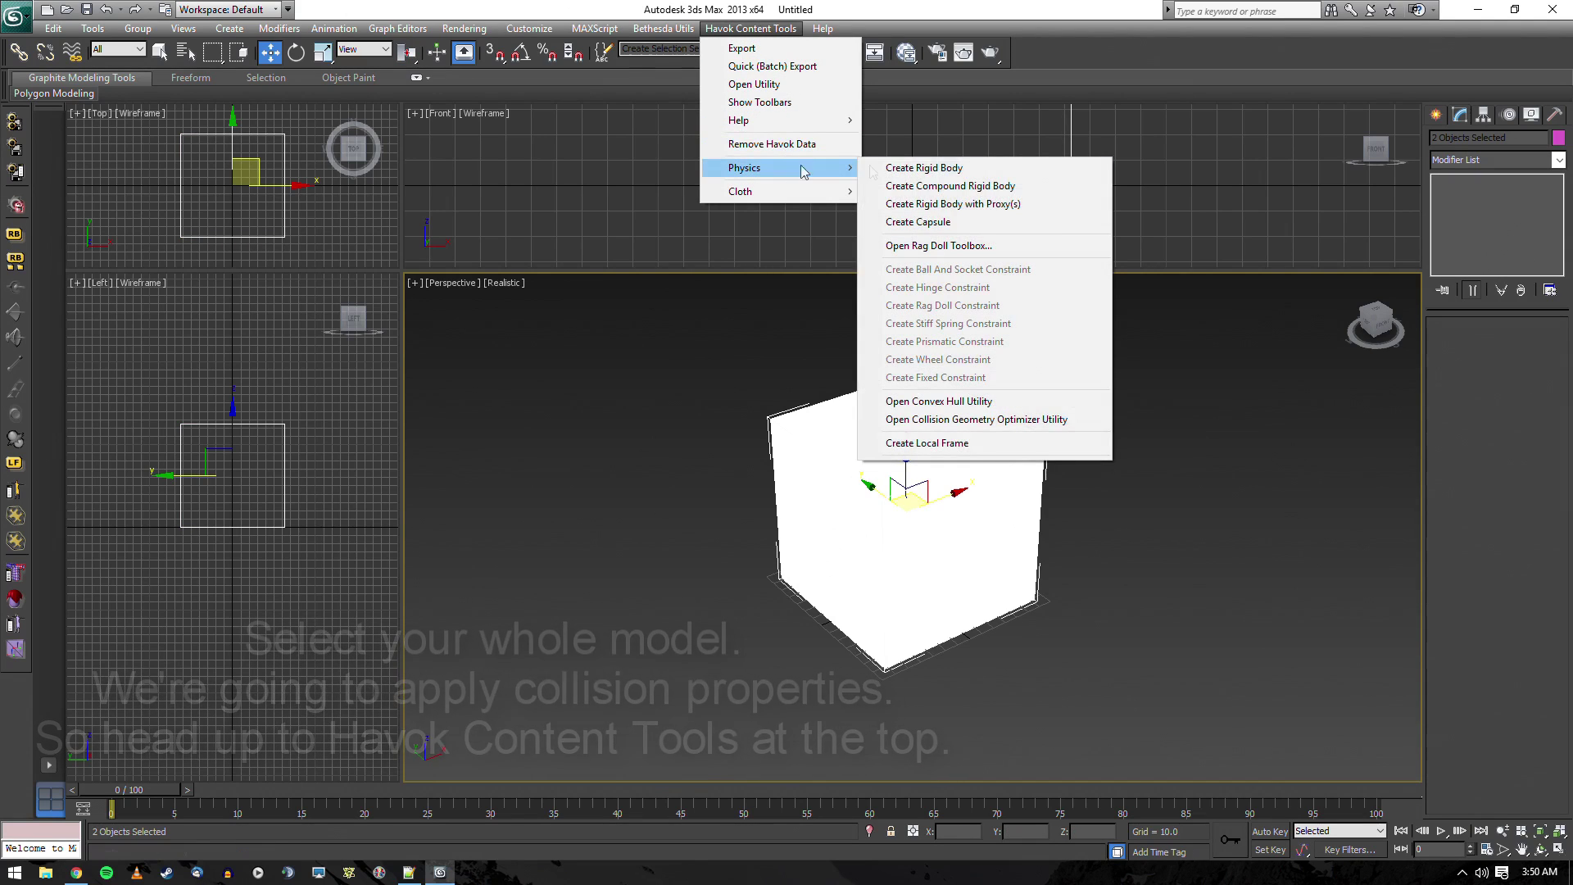
pyautogui.click(1054, 205)
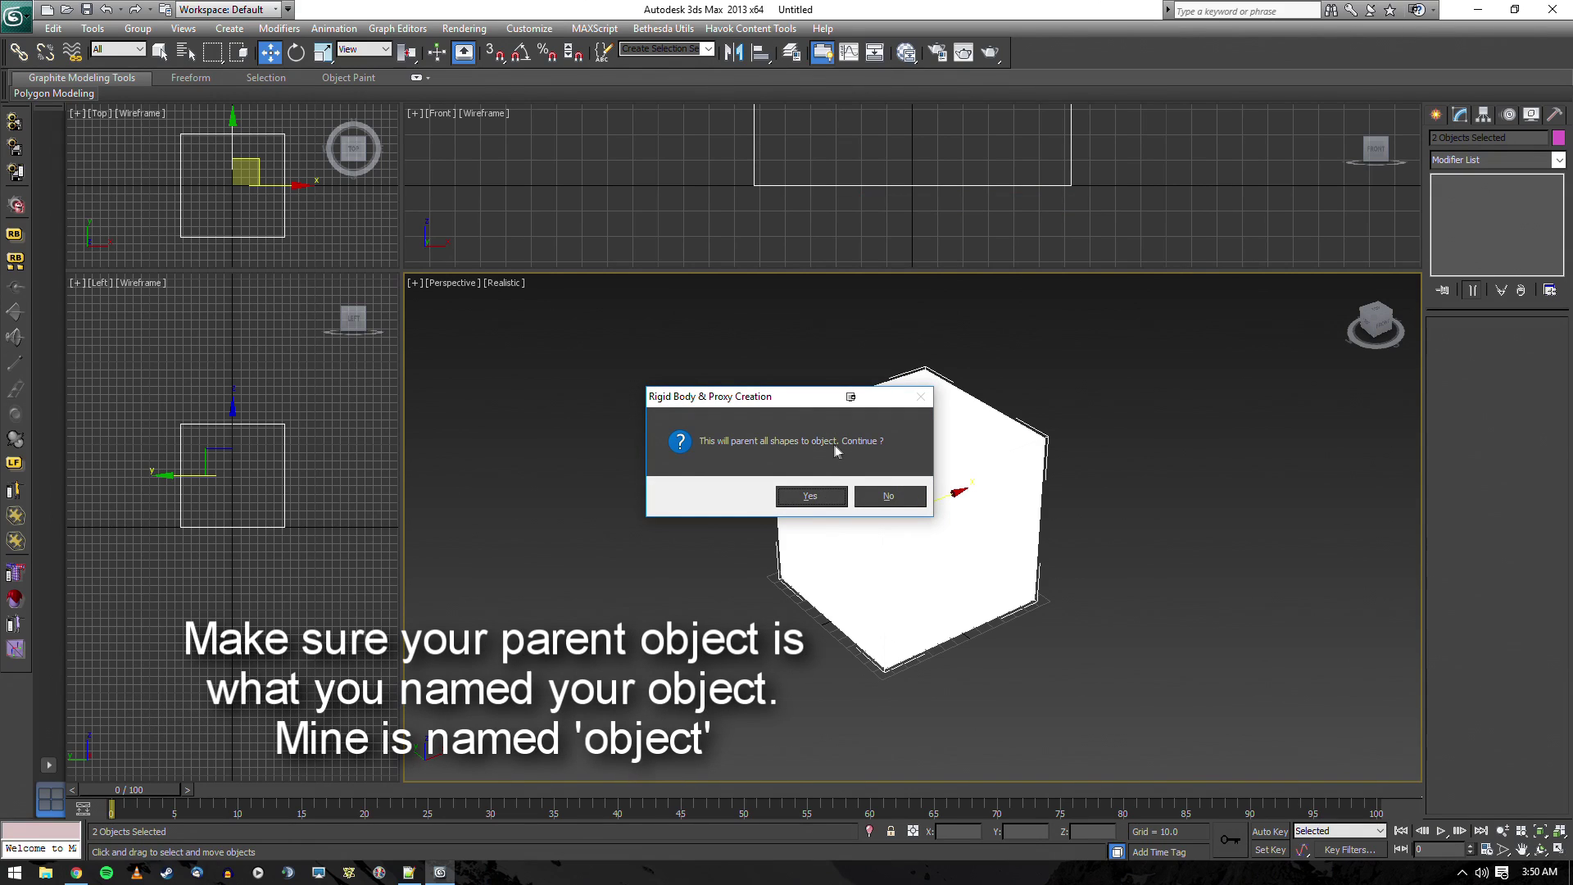
pyautogui.click(829, 500)
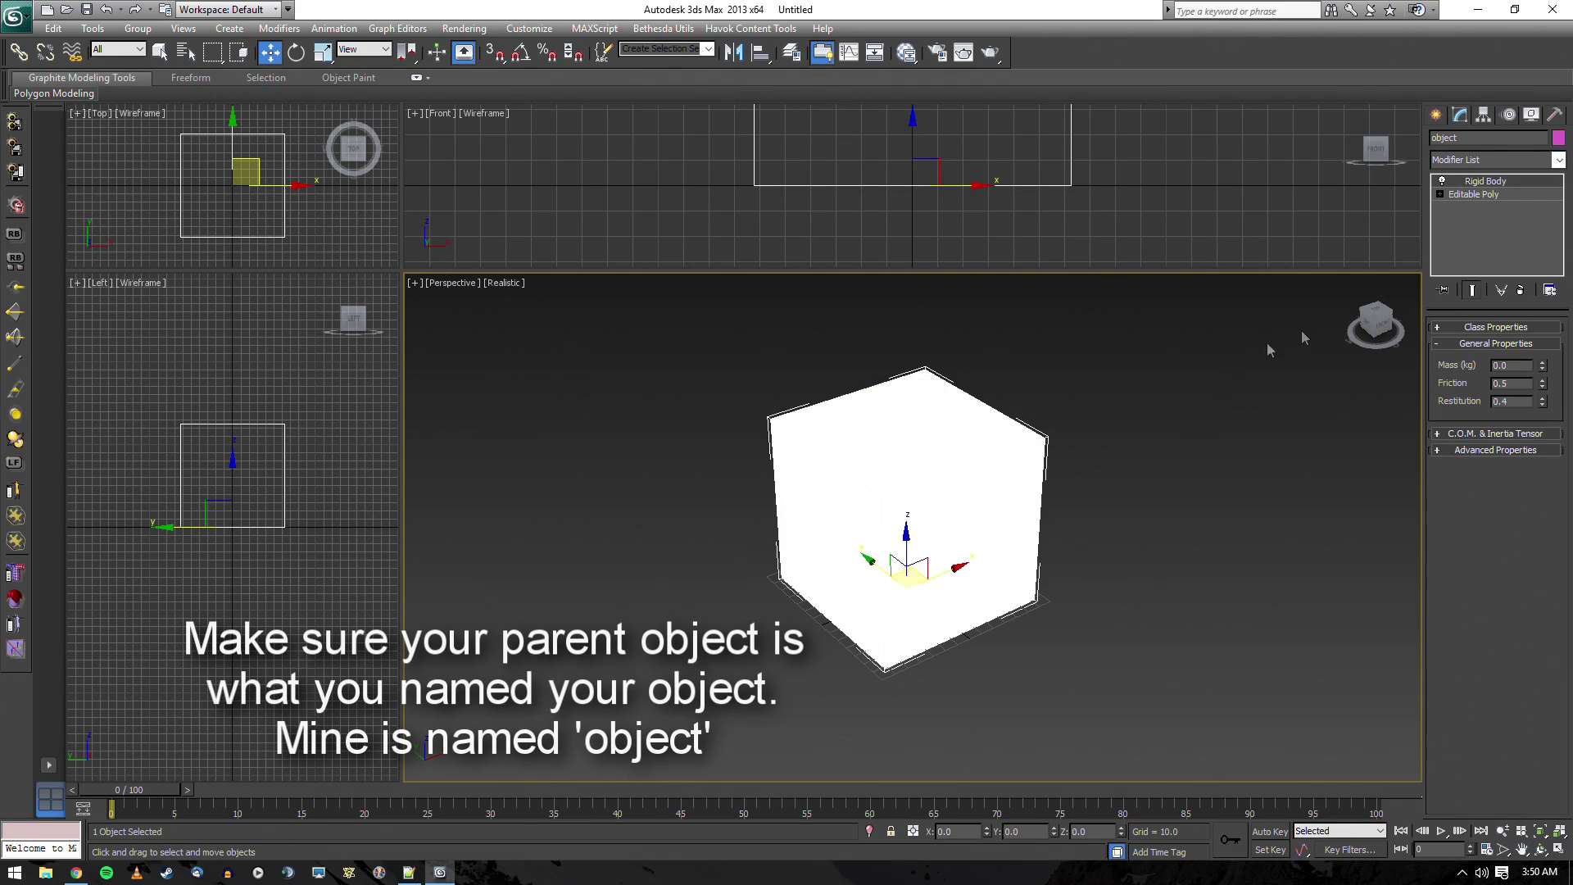
# Set the rigid body's mass to 60 kg on "object" and deselect it
pyautogui.doubleClick(1507, 365)
pyautogui.write('60')
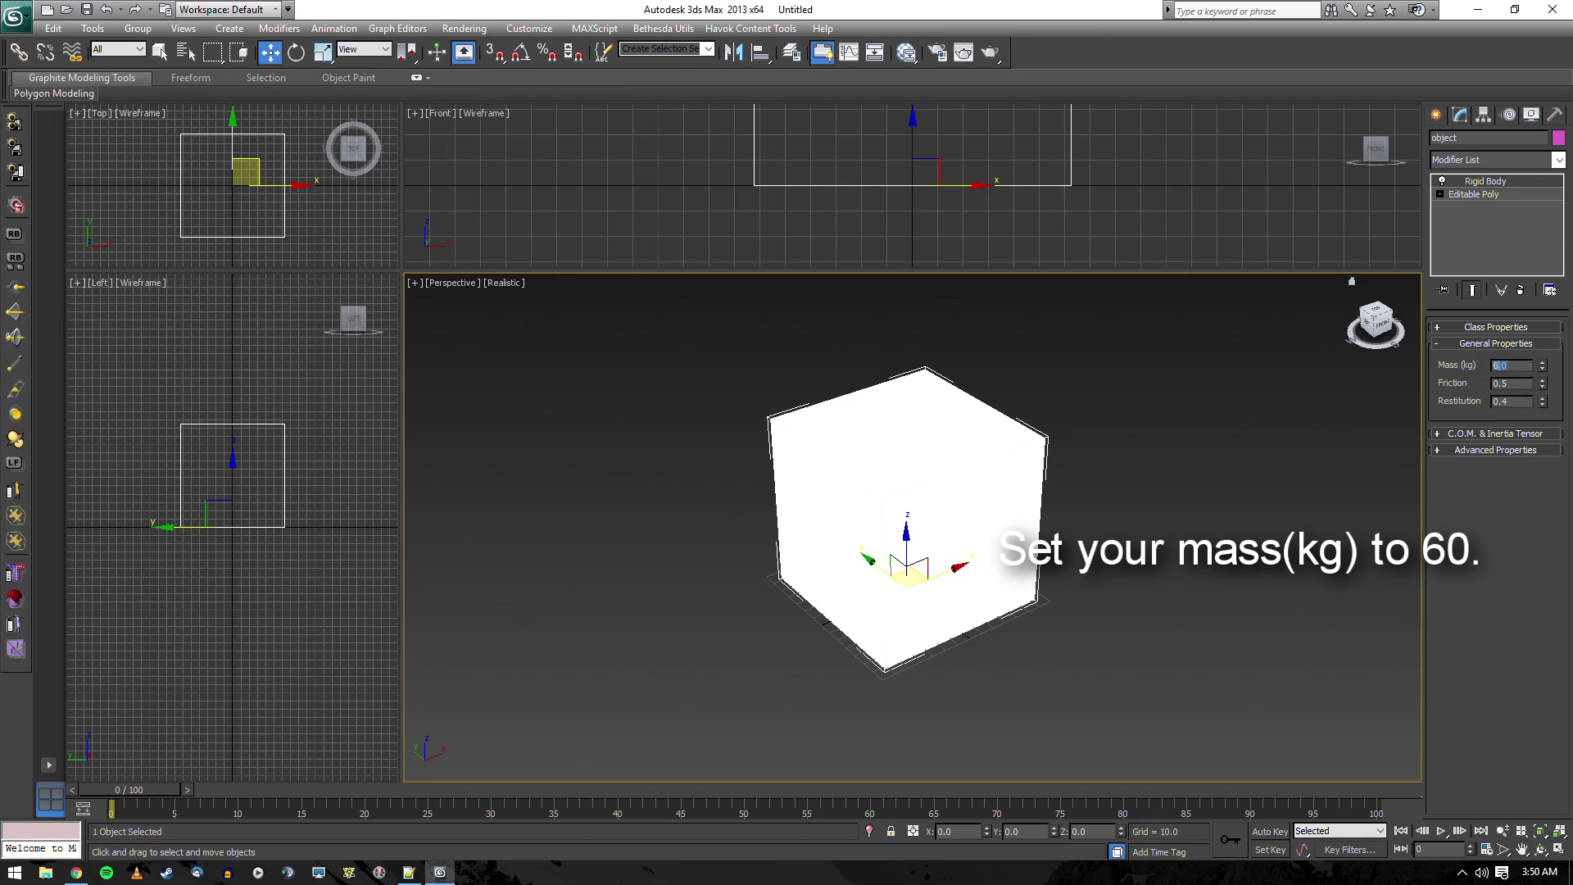
pyautogui.press('Return')
pyautogui.click(1470, 195)
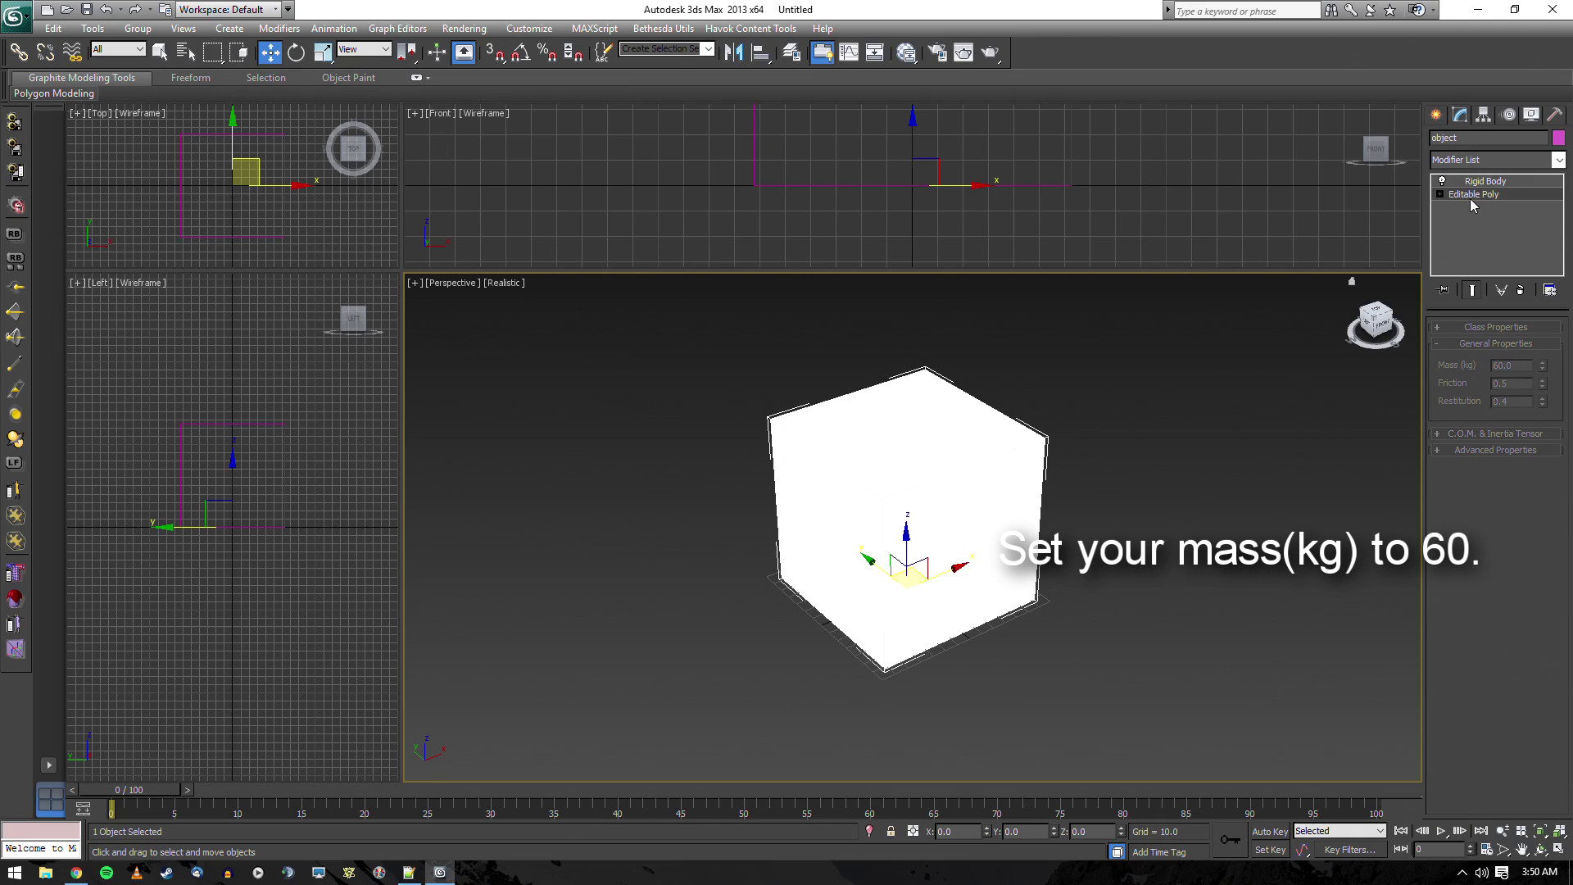
pyautogui.click(1236, 415)
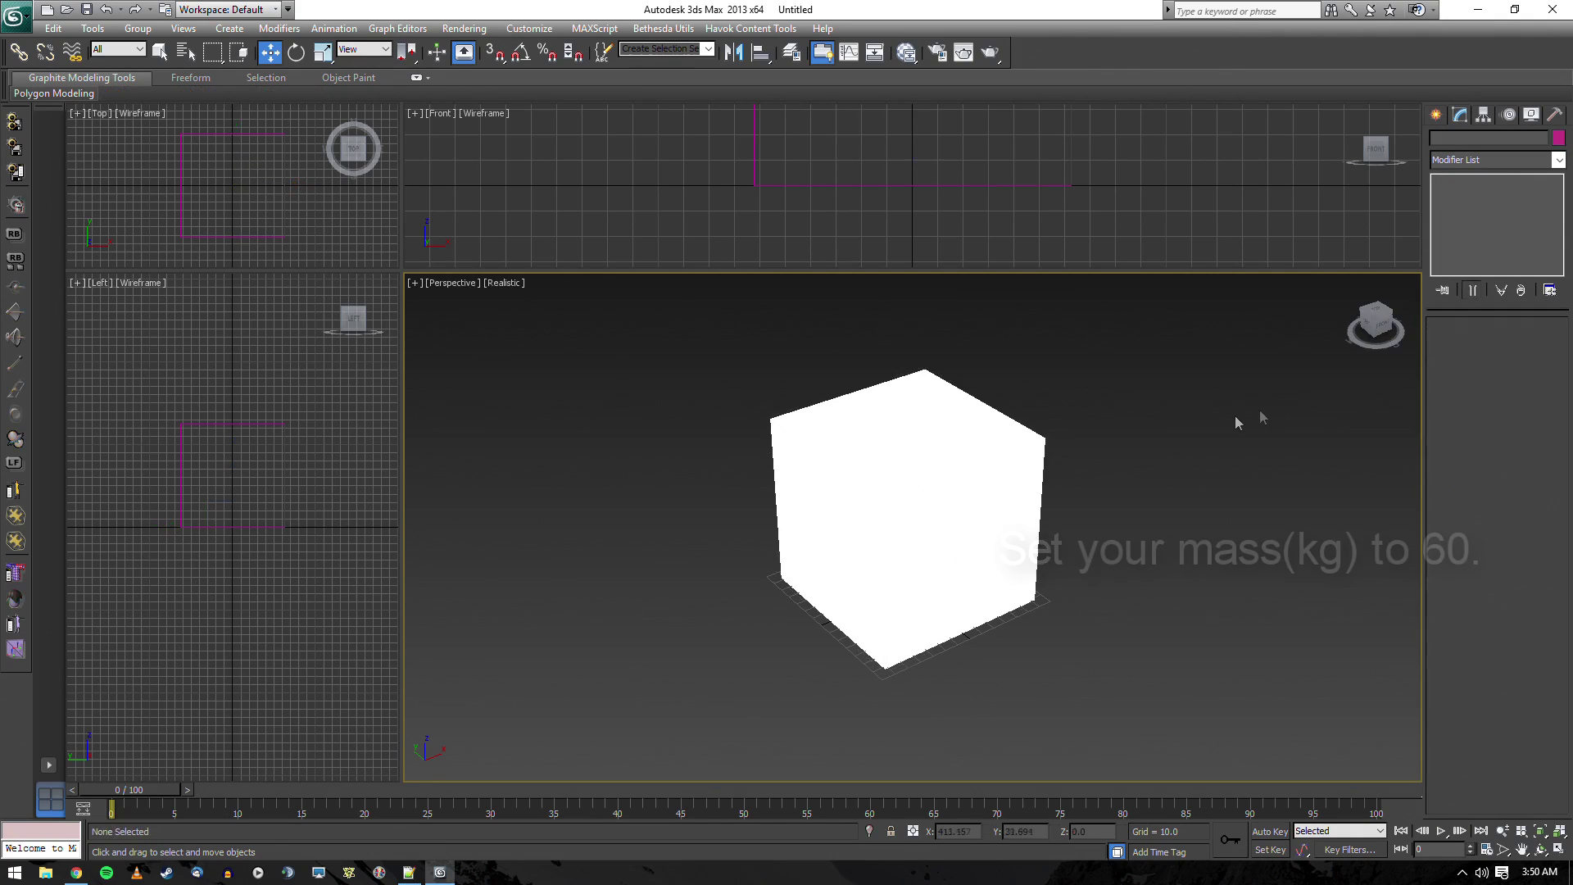
# Set the collision shape type of "c_object" to Mesh and deselect it
pyautogui.click(983, 451)
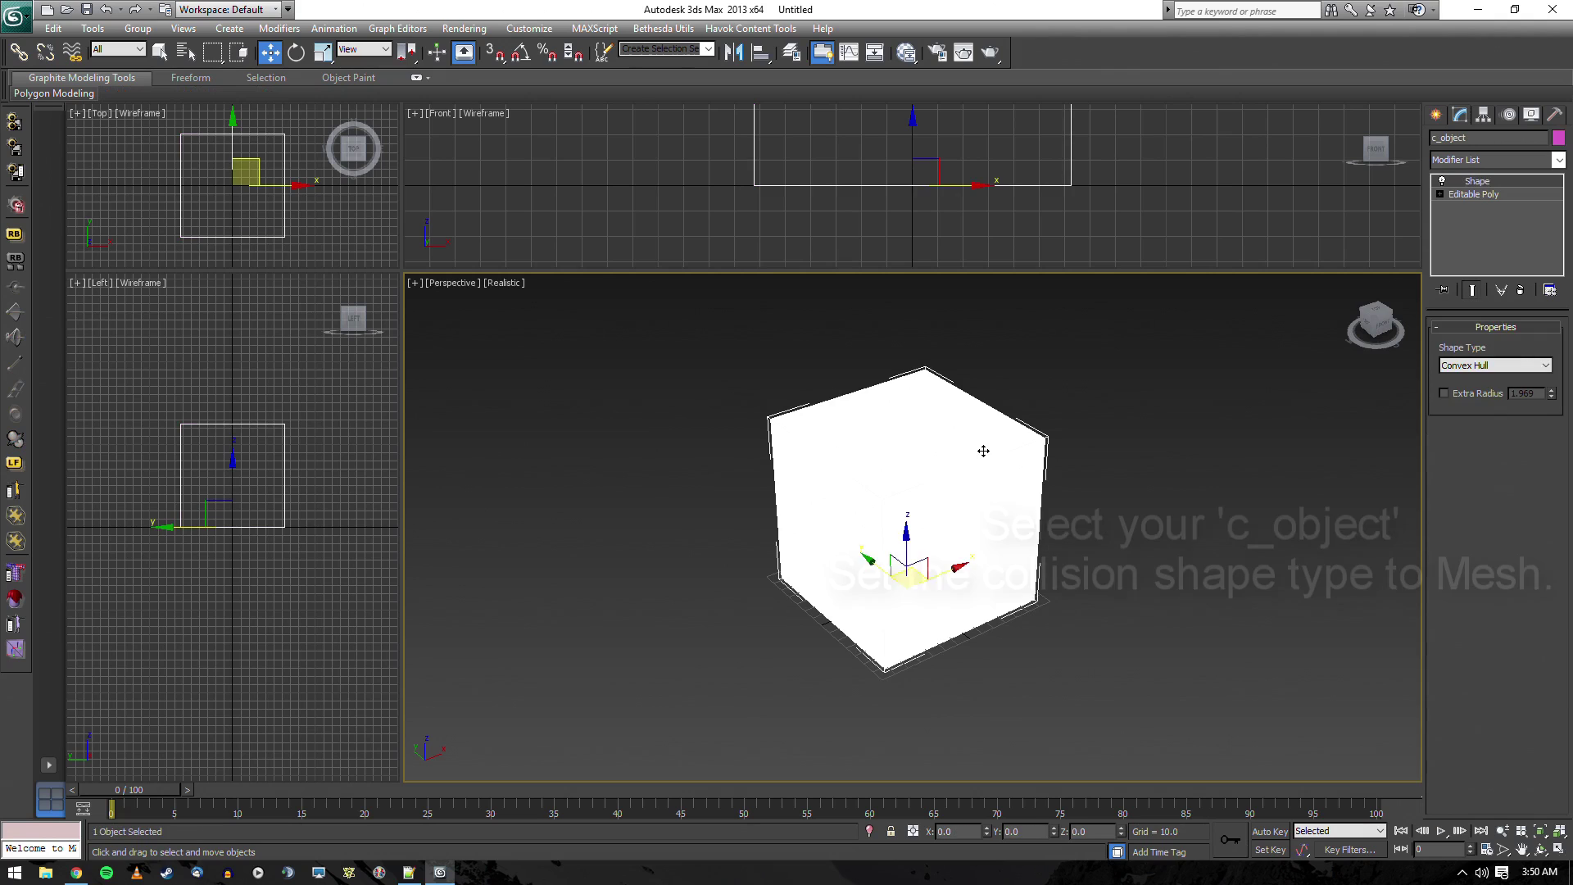
pyautogui.click(1489, 367)
pyautogui.click(1471, 437)
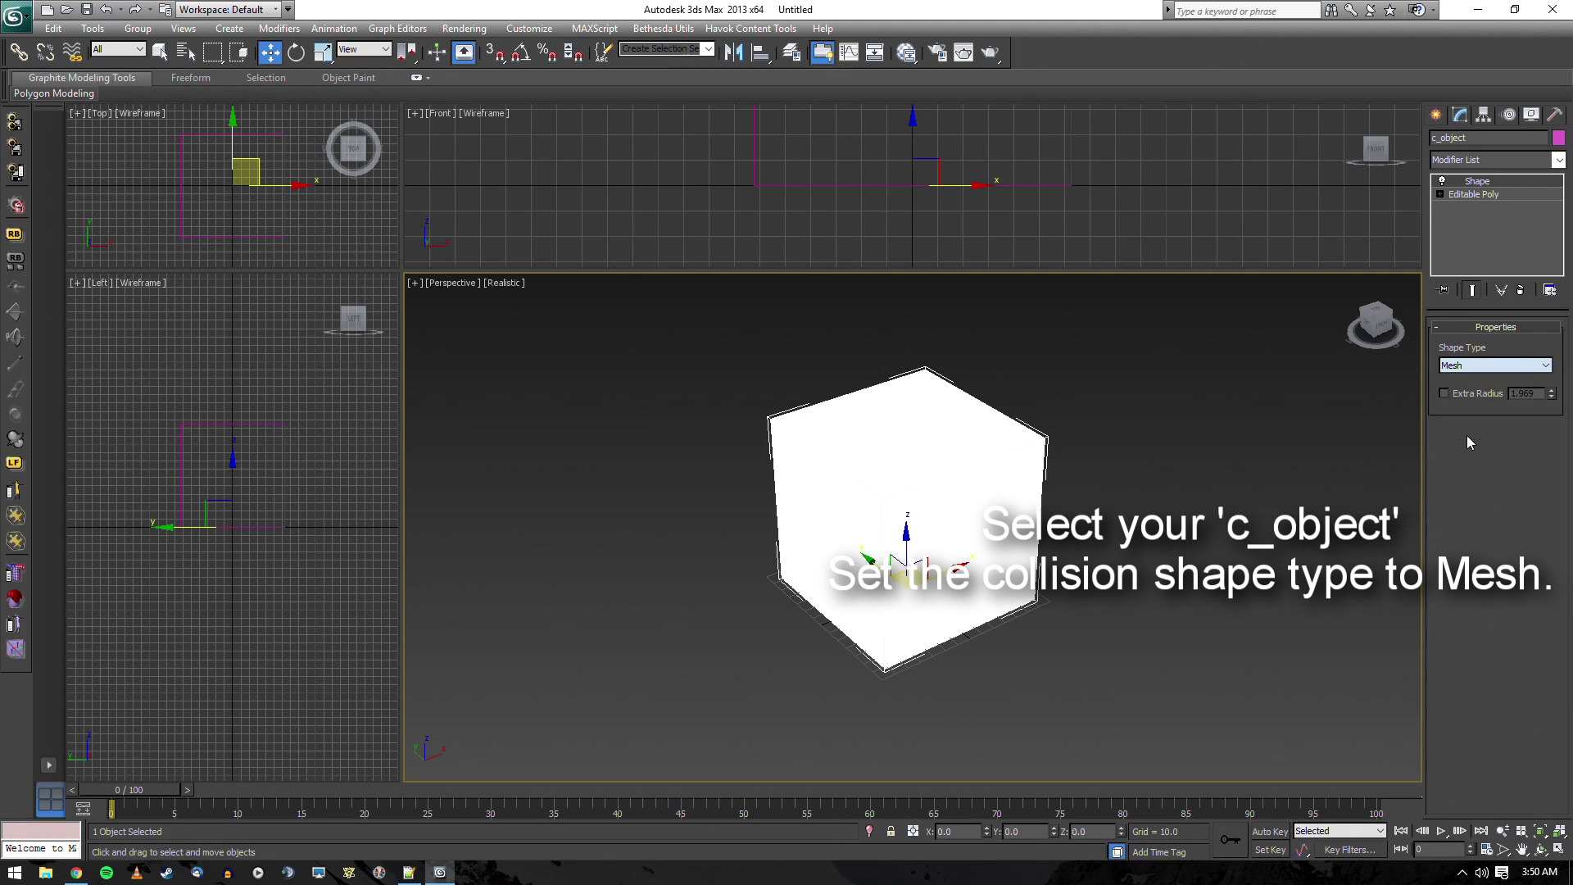
pyautogui.click(1216, 454)
# Select both boxes and load the CollisionGroup utility
pyautogui.moveTo(650, 305); pyautogui.dragTo(1167, 680)
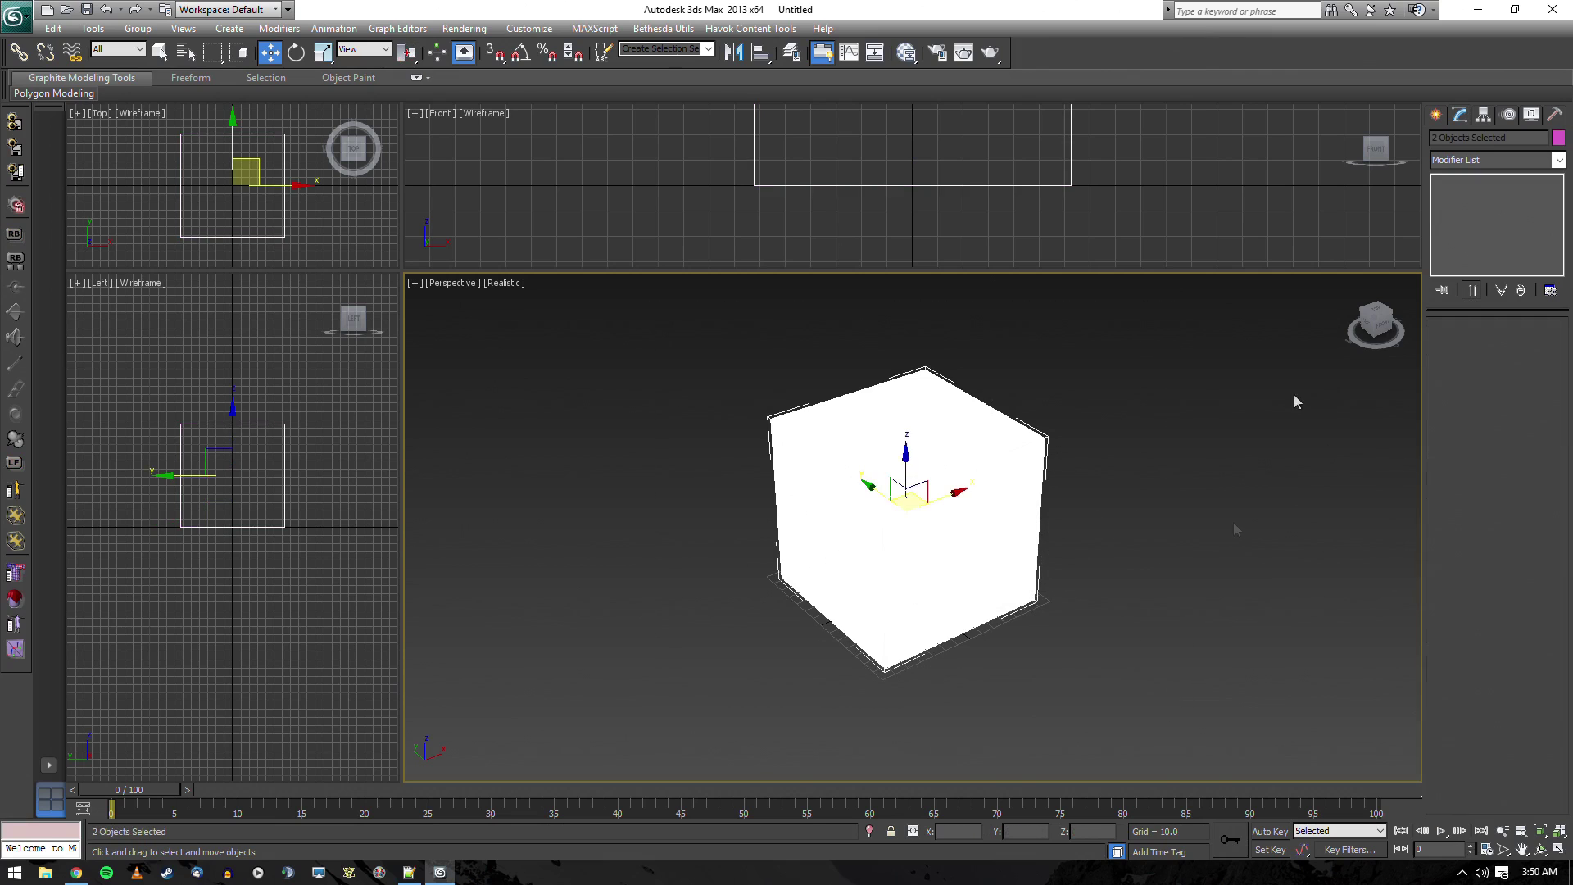
pyautogui.click(1555, 115)
pyautogui.click(1459, 180)
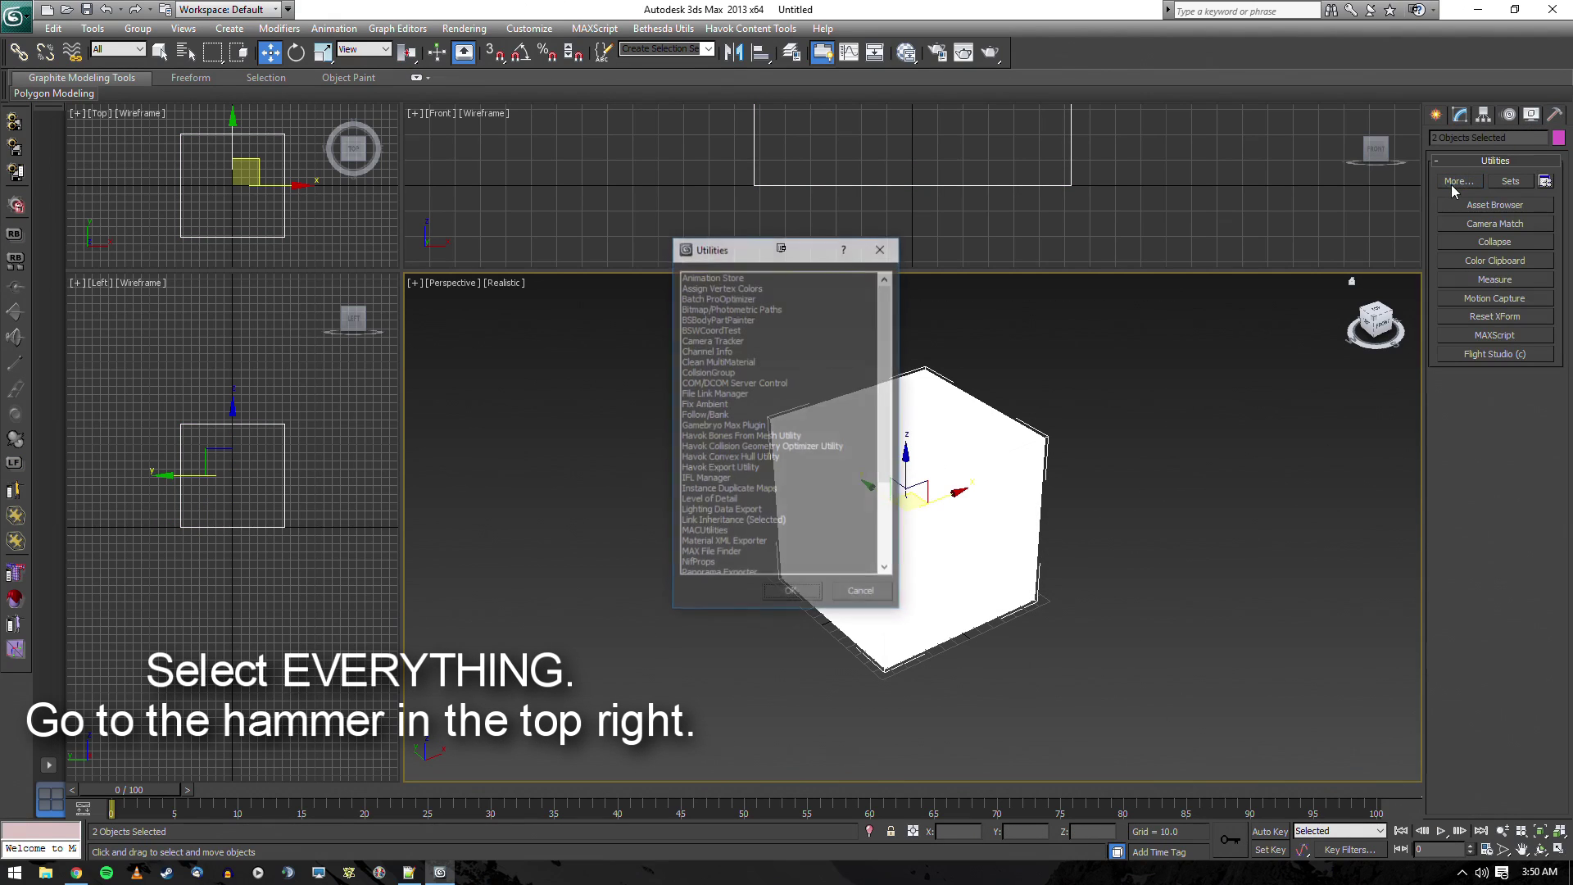
pyautogui.click(704, 372)
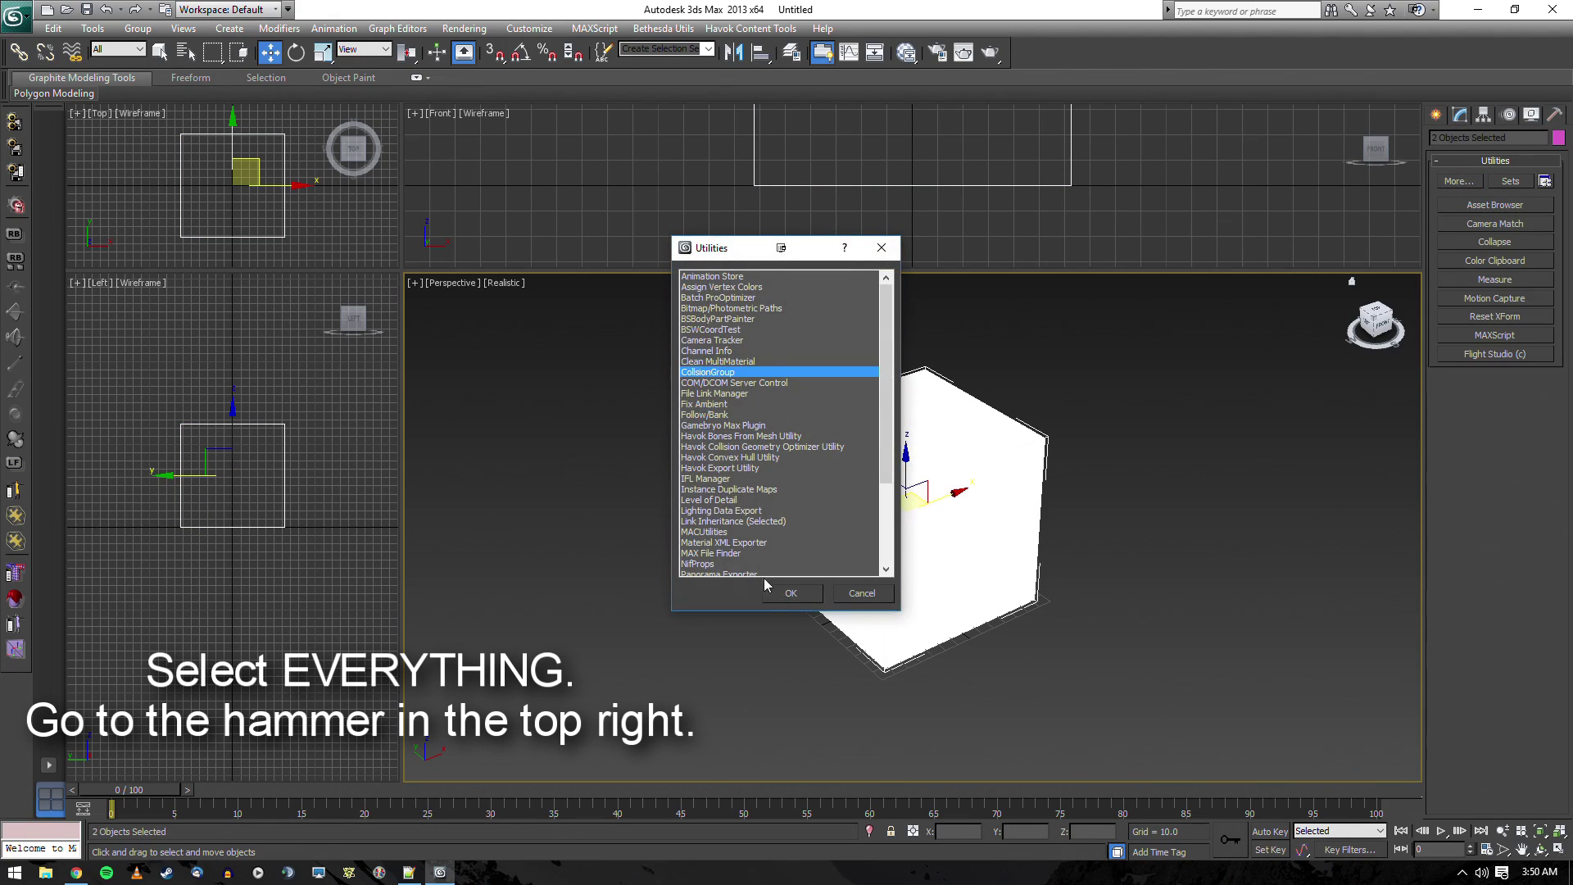
pyautogui.click(791, 592)
# Set the collision group's default material to Wood and its object type to Static
pyautogui.click(1513, 419)
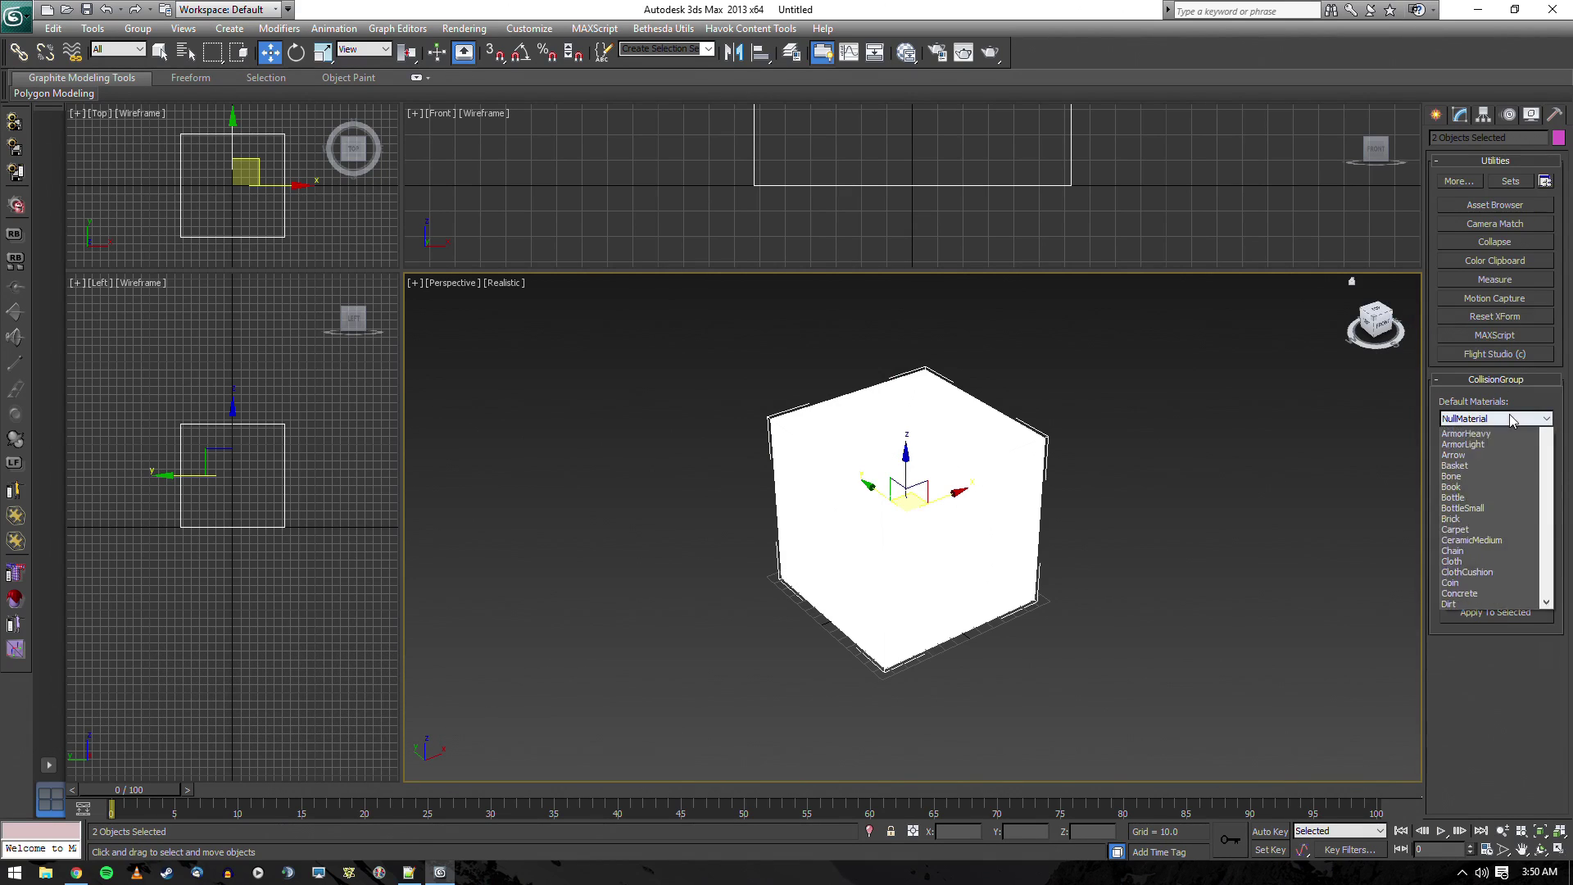
pyautogui.moveTo(1545, 465); pyautogui.dragTo(1555, 639)
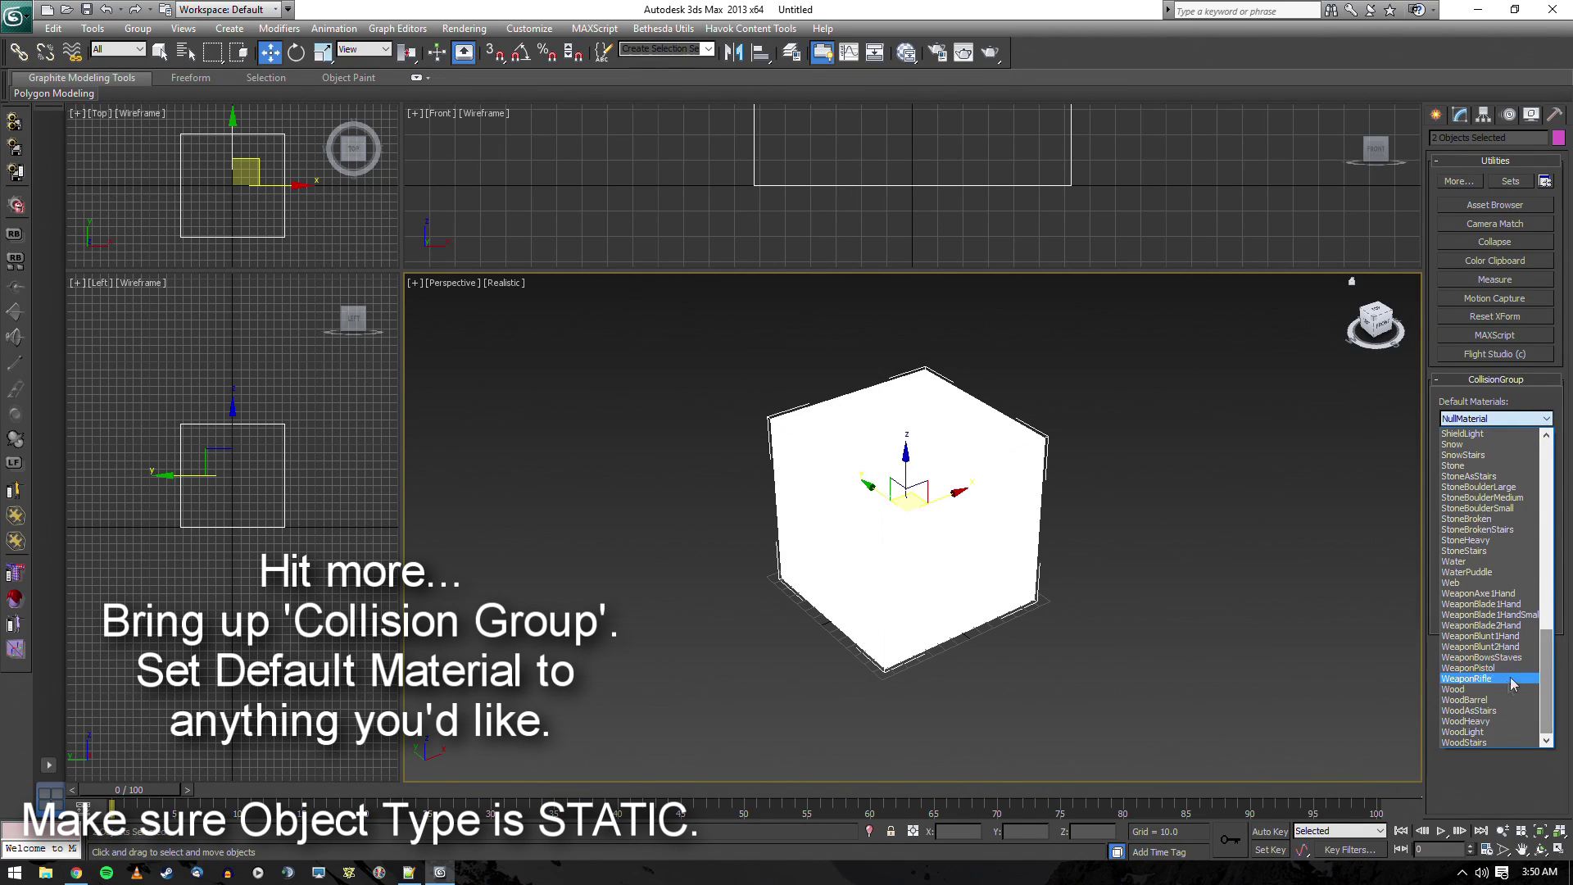
pyautogui.click(1458, 731)
pyautogui.click(1487, 494)
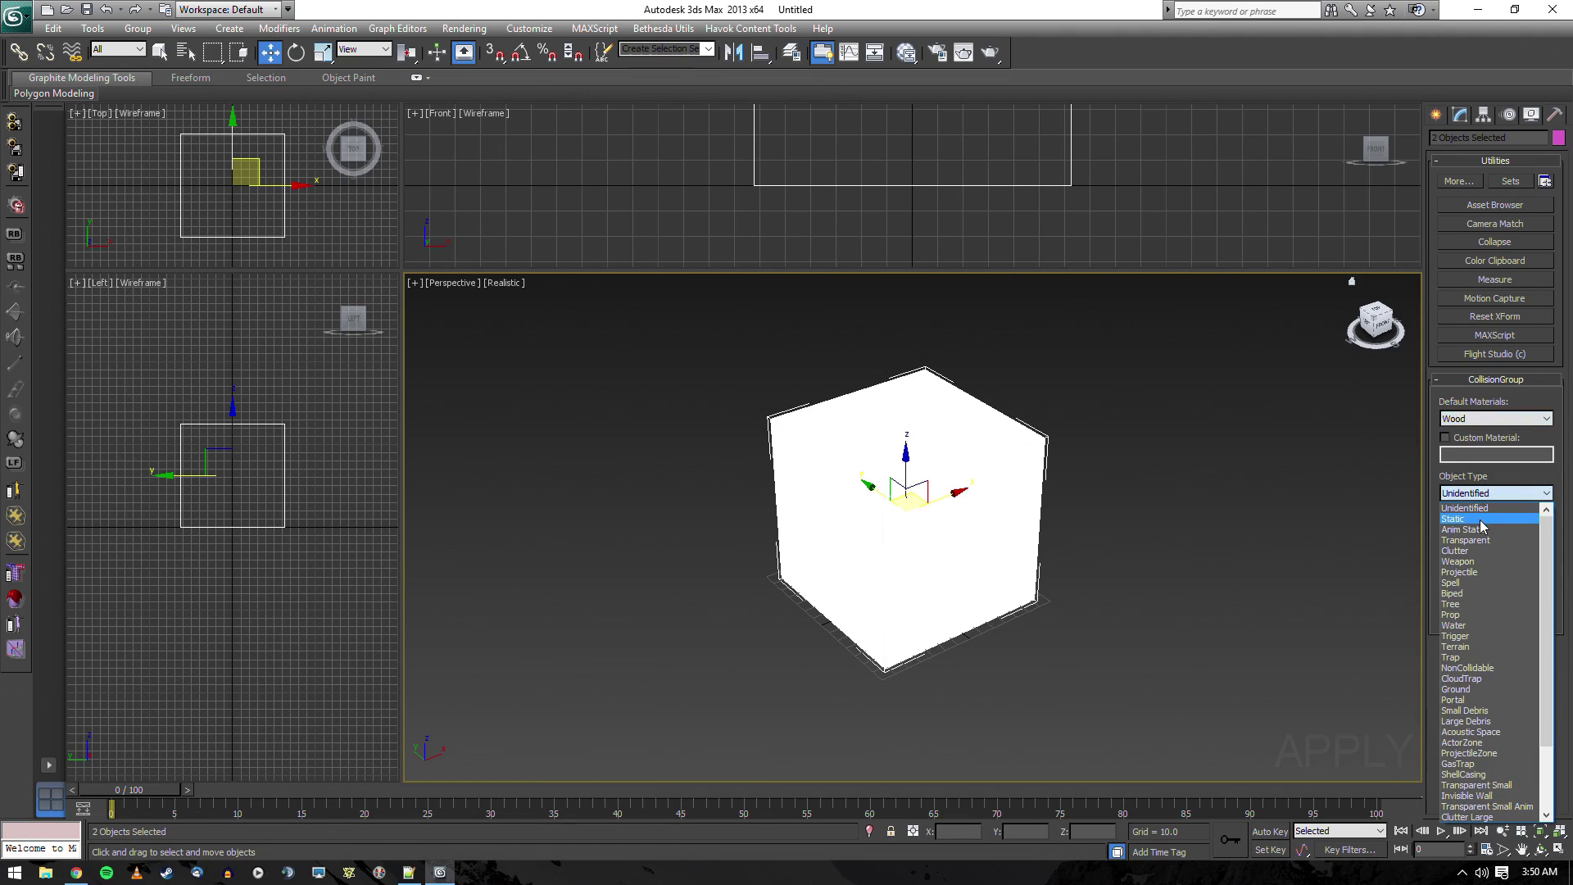
pyautogui.click(1485, 547)
# Change the default collision material to Paper after trying Stone, and apply the collision settings to both selected boxes
pyautogui.click(1506, 425)
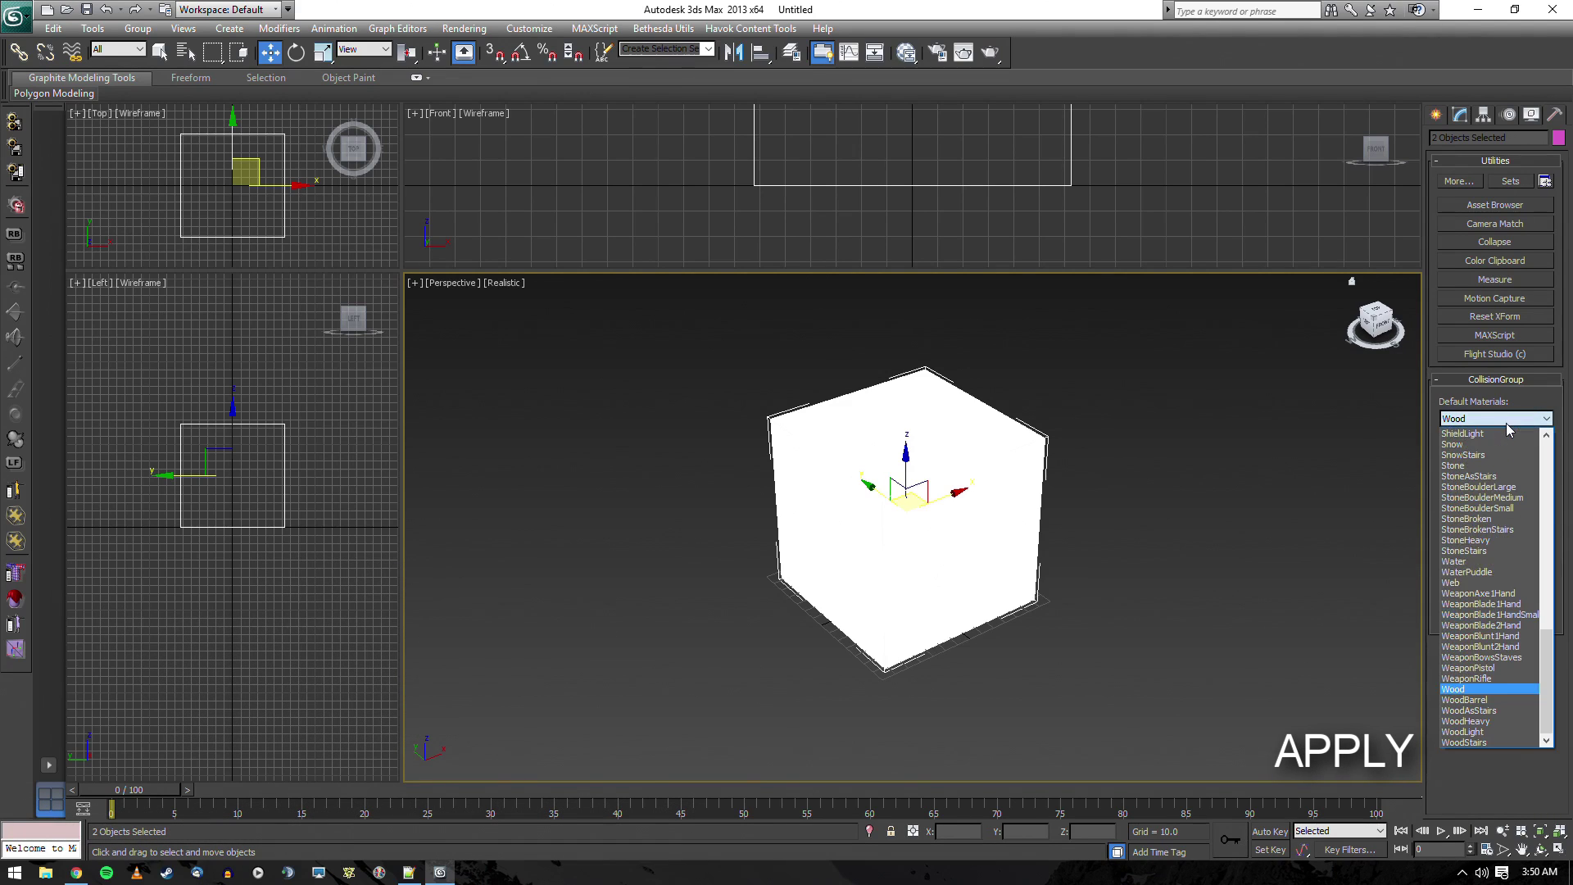
pyautogui.click(1485, 465)
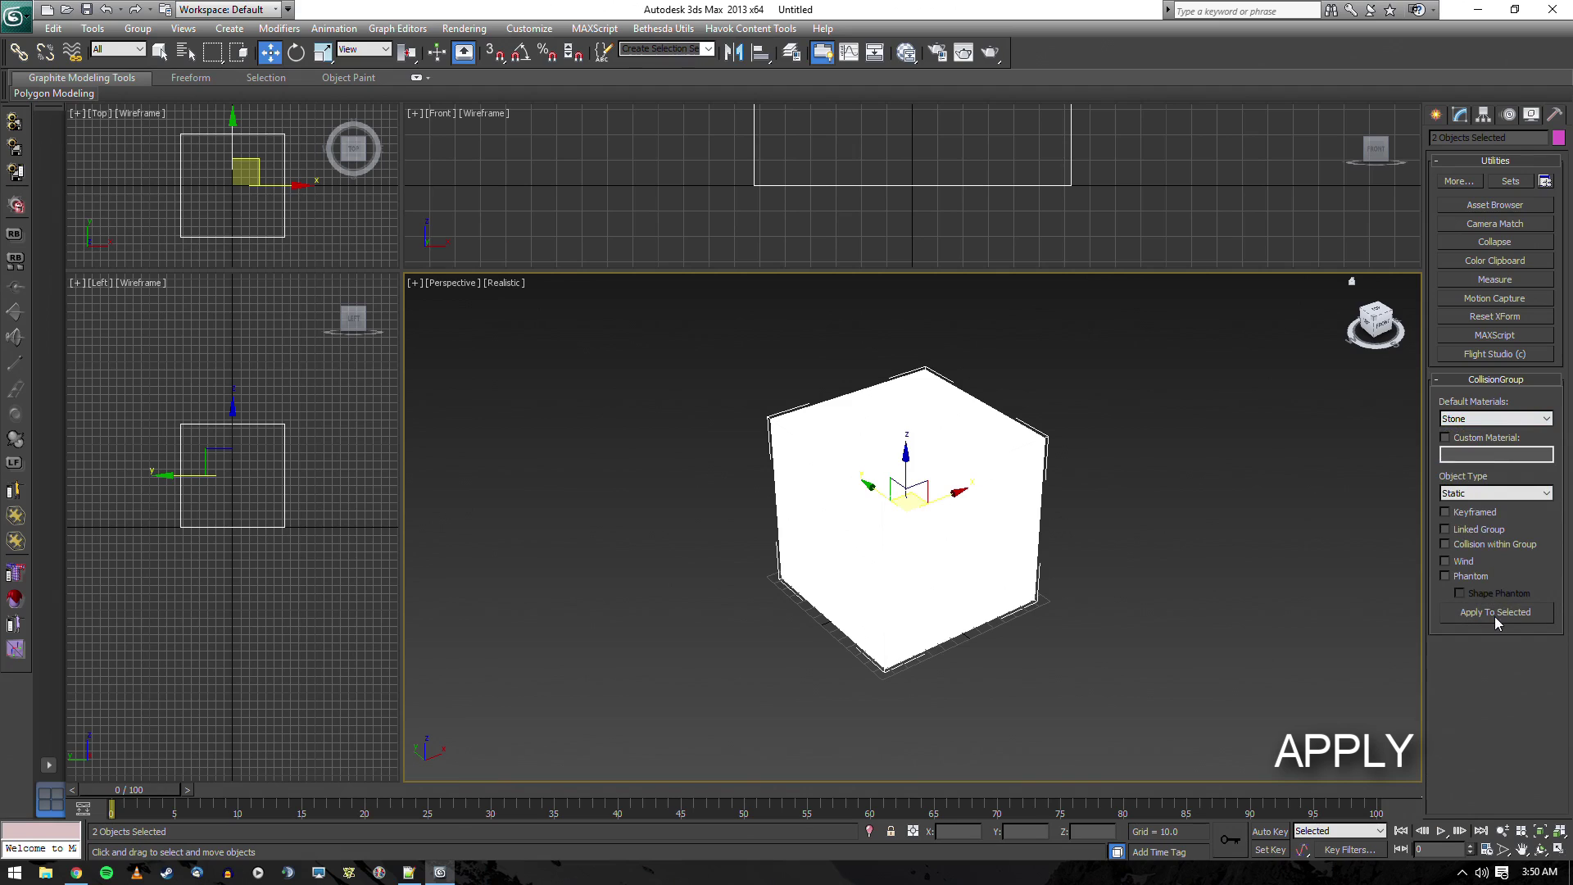
pyautogui.click(1478, 424)
pyautogui.scroll(3, 1478, 456)
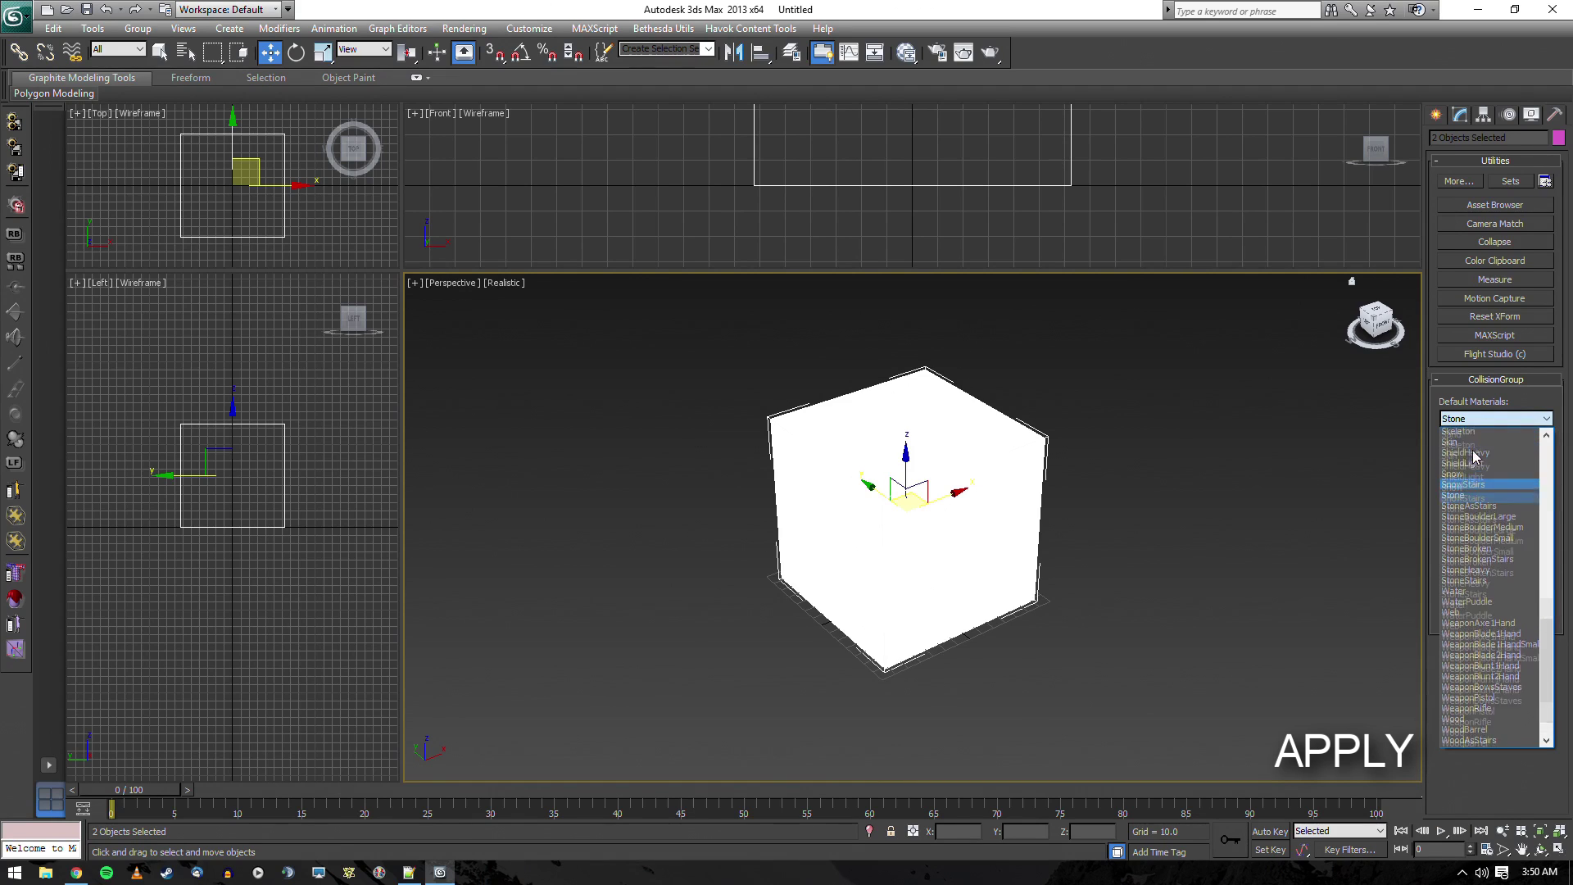
pyautogui.click(1479, 456)
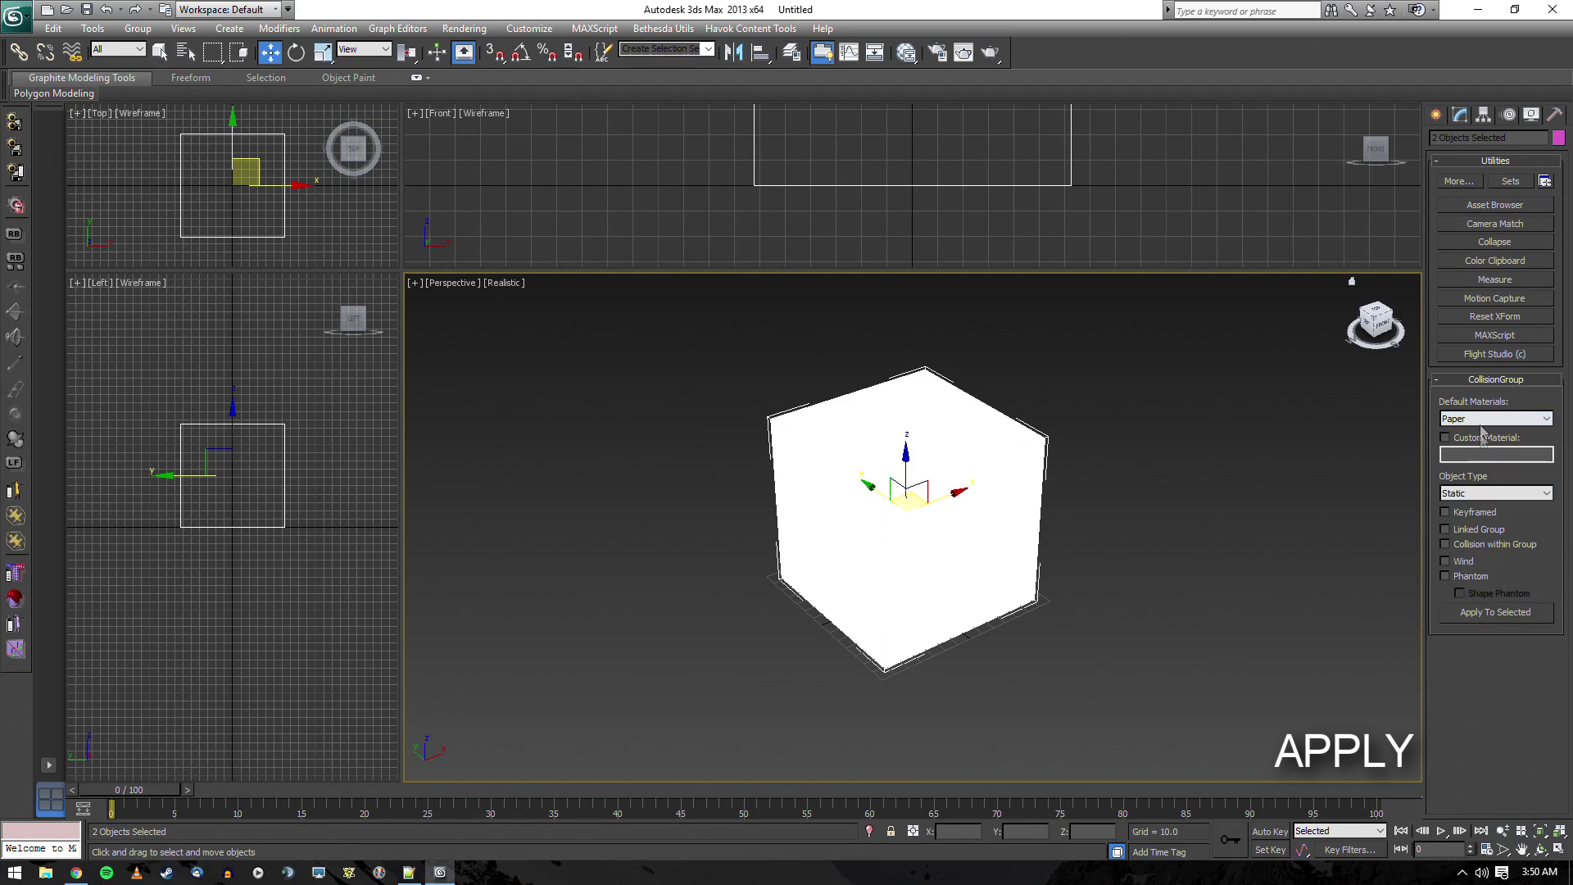
pyautogui.click(1495, 612)
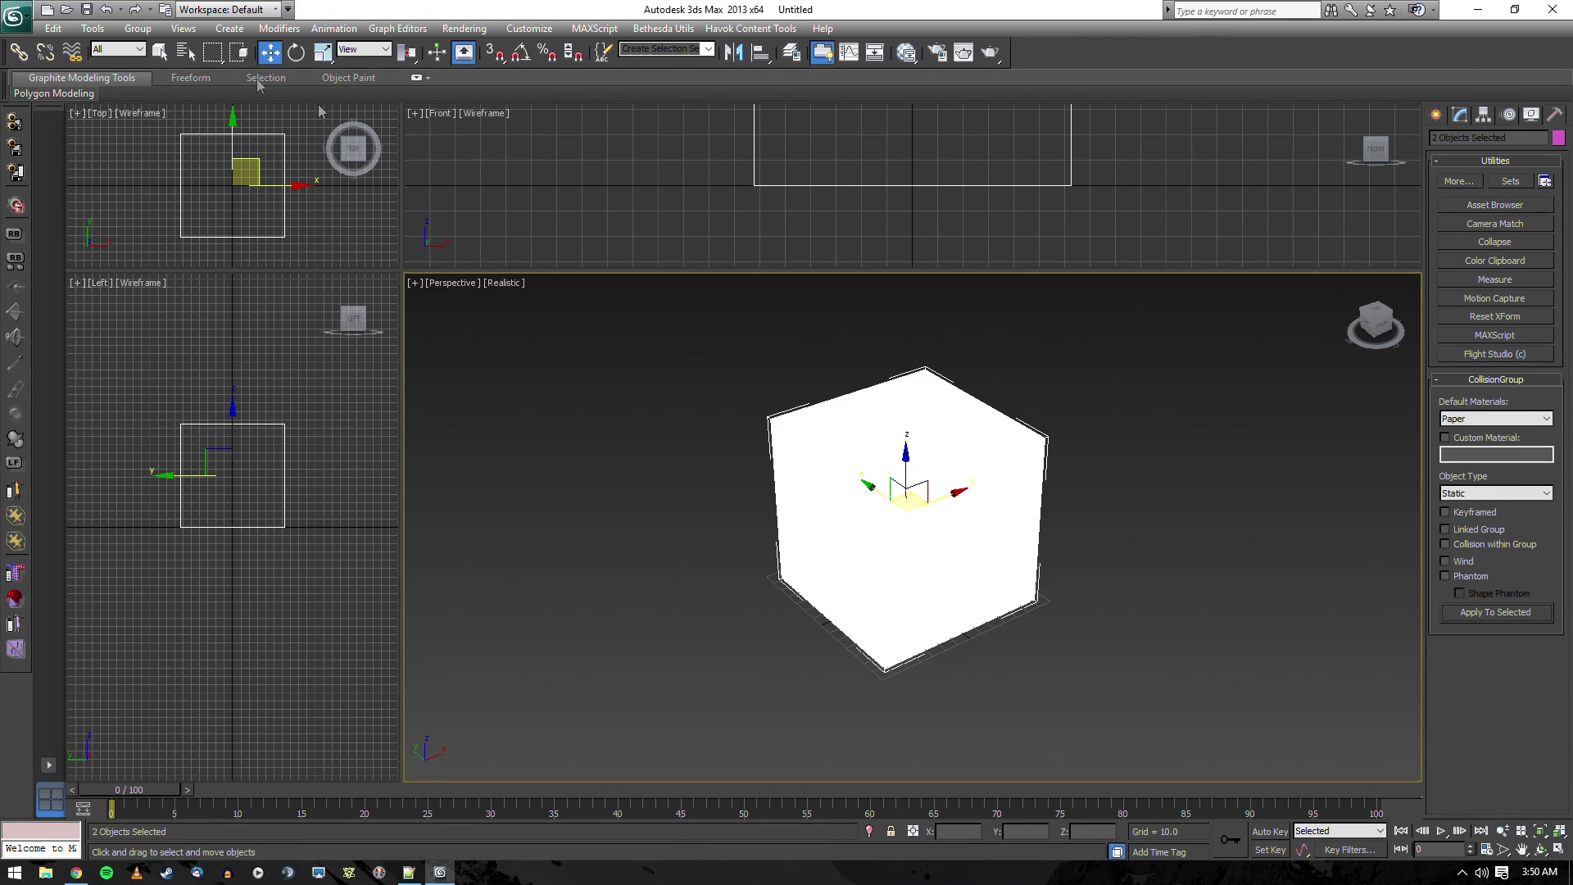
pyautogui.click(12, 17)
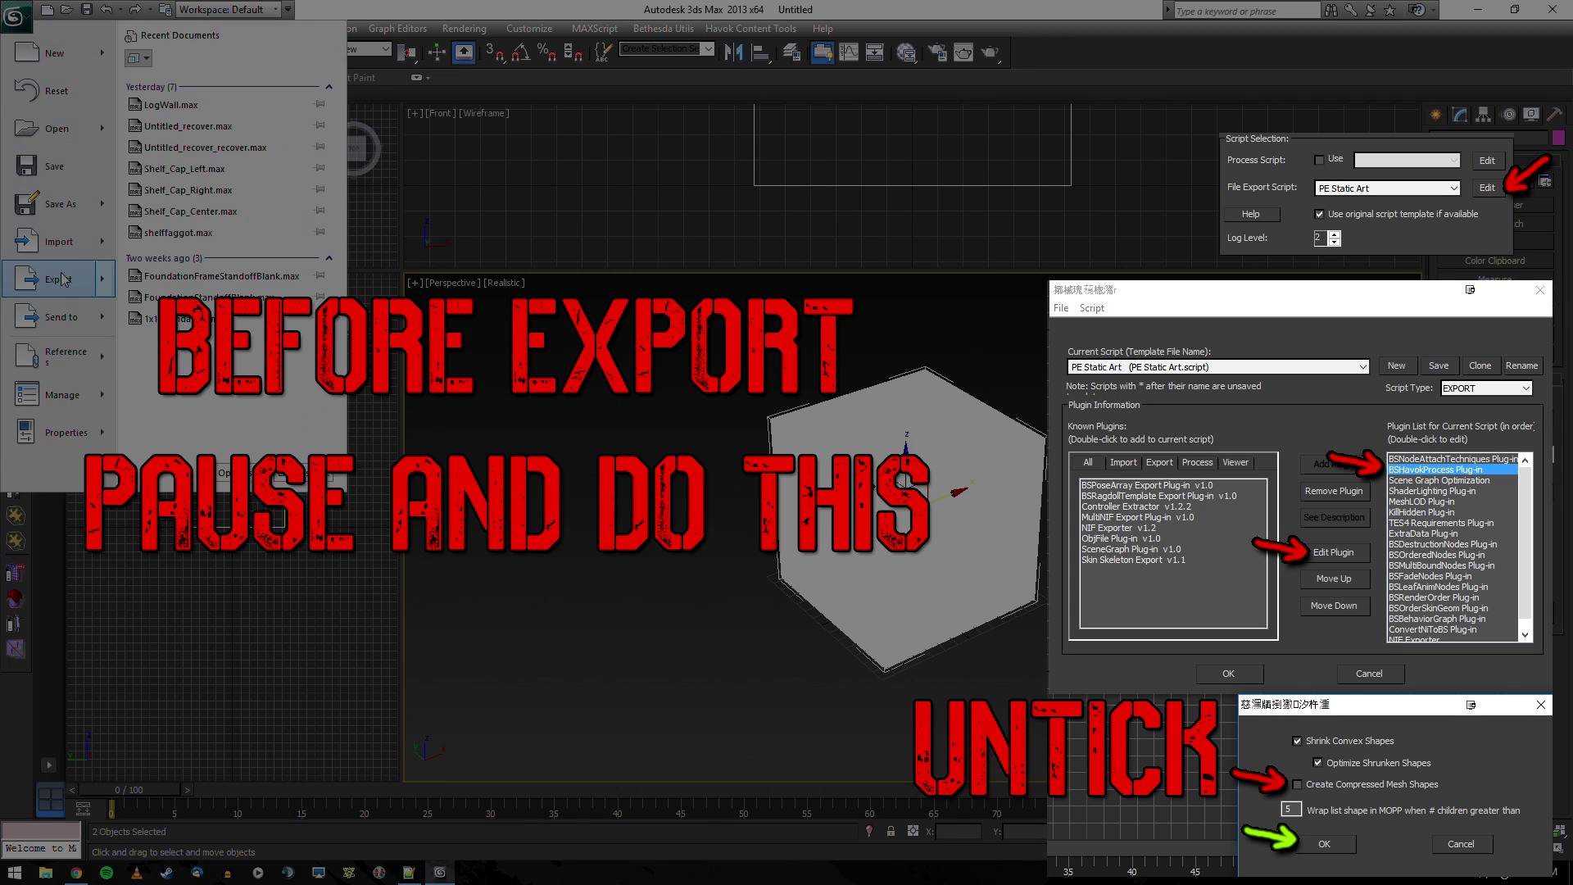
pyautogui.moveTo(64, 279)
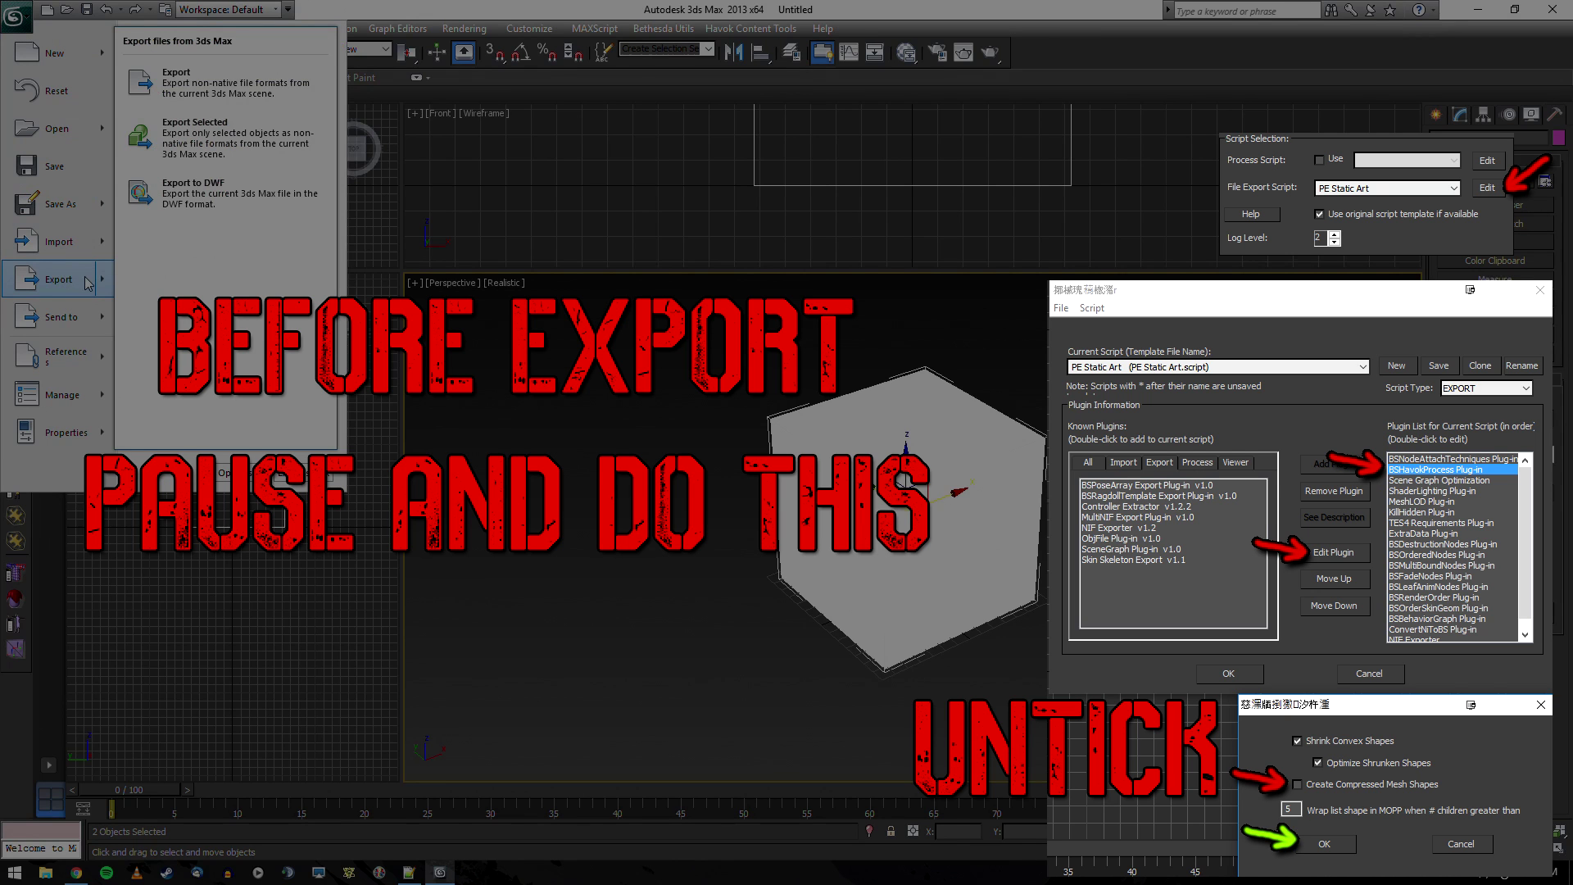
pyautogui.click(70, 282)
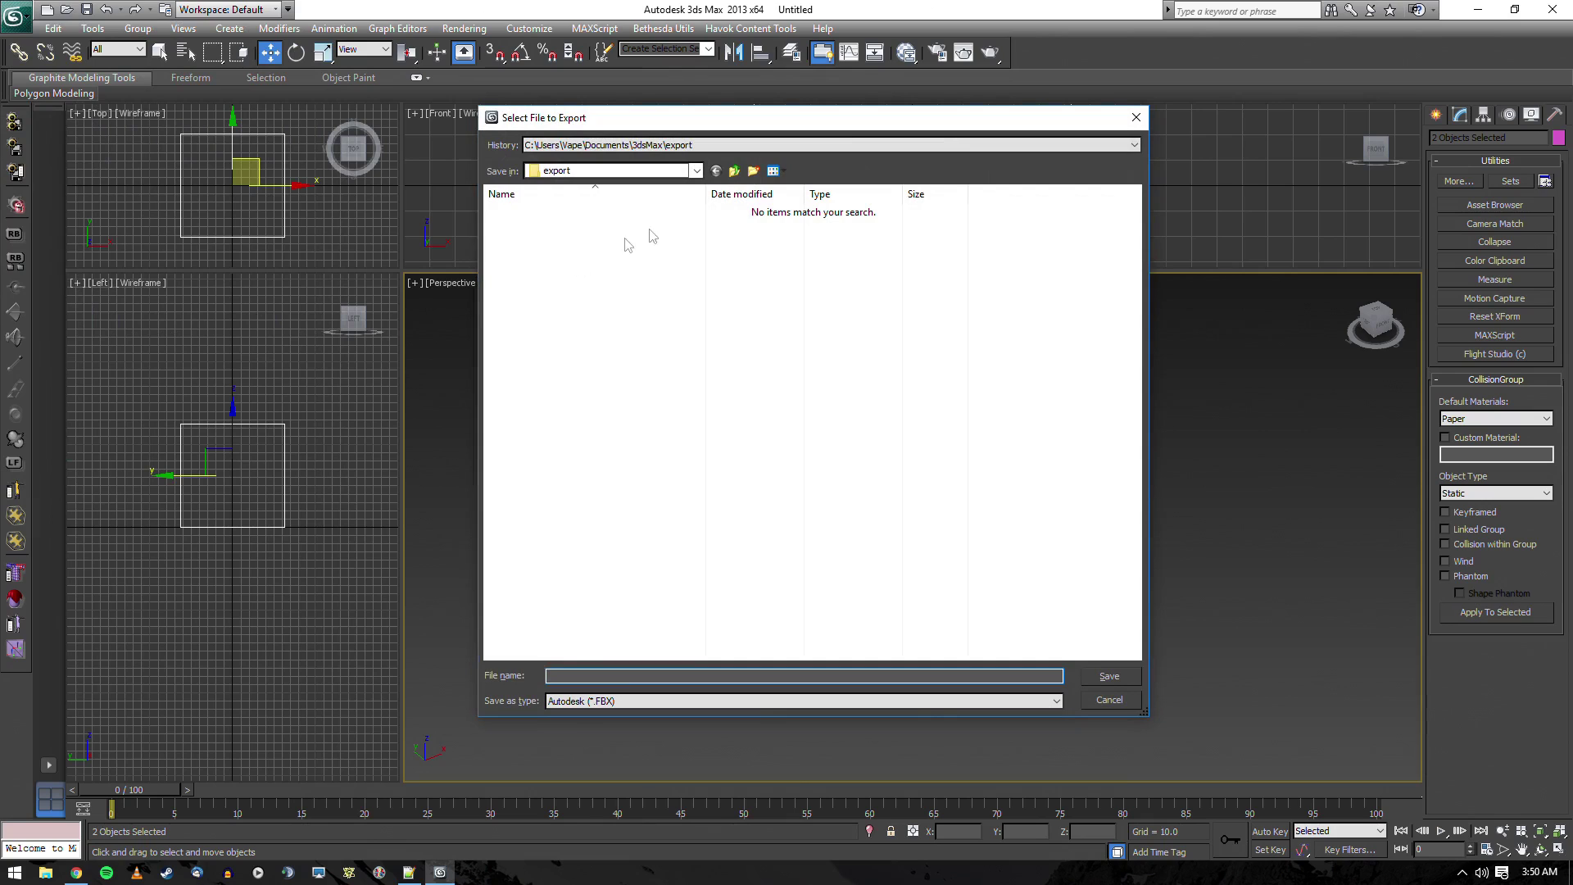
pyautogui.click(726, 145)
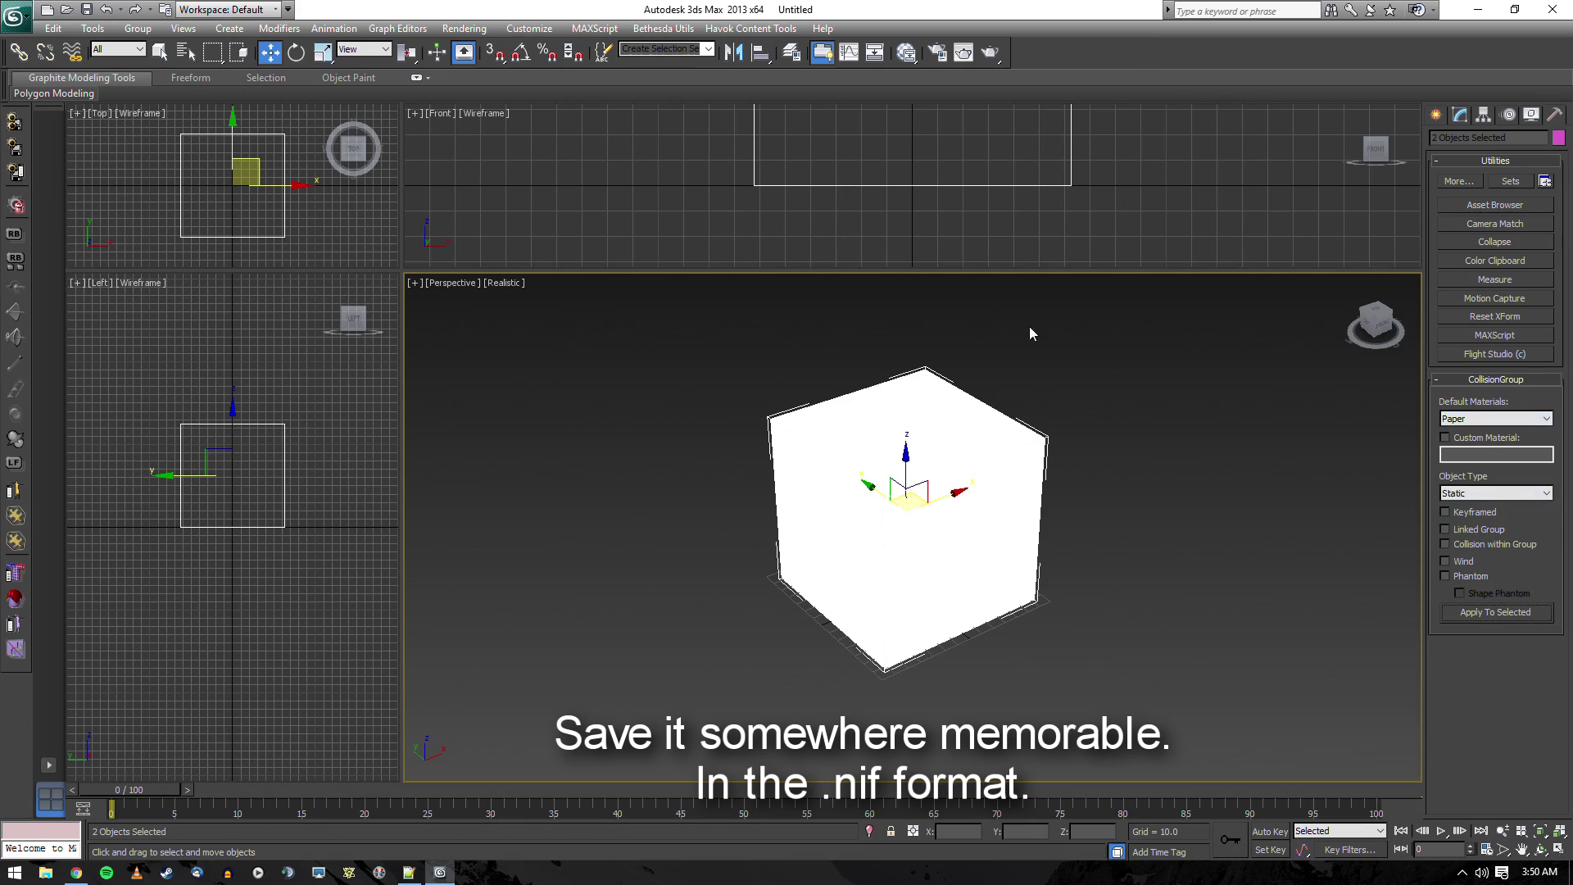
# Export the scene as ExportTest in Gamebryo NIF format to Fallout 4's Data\Meshes\SMH_Unconverted folder
pyautogui.click(15, 15)
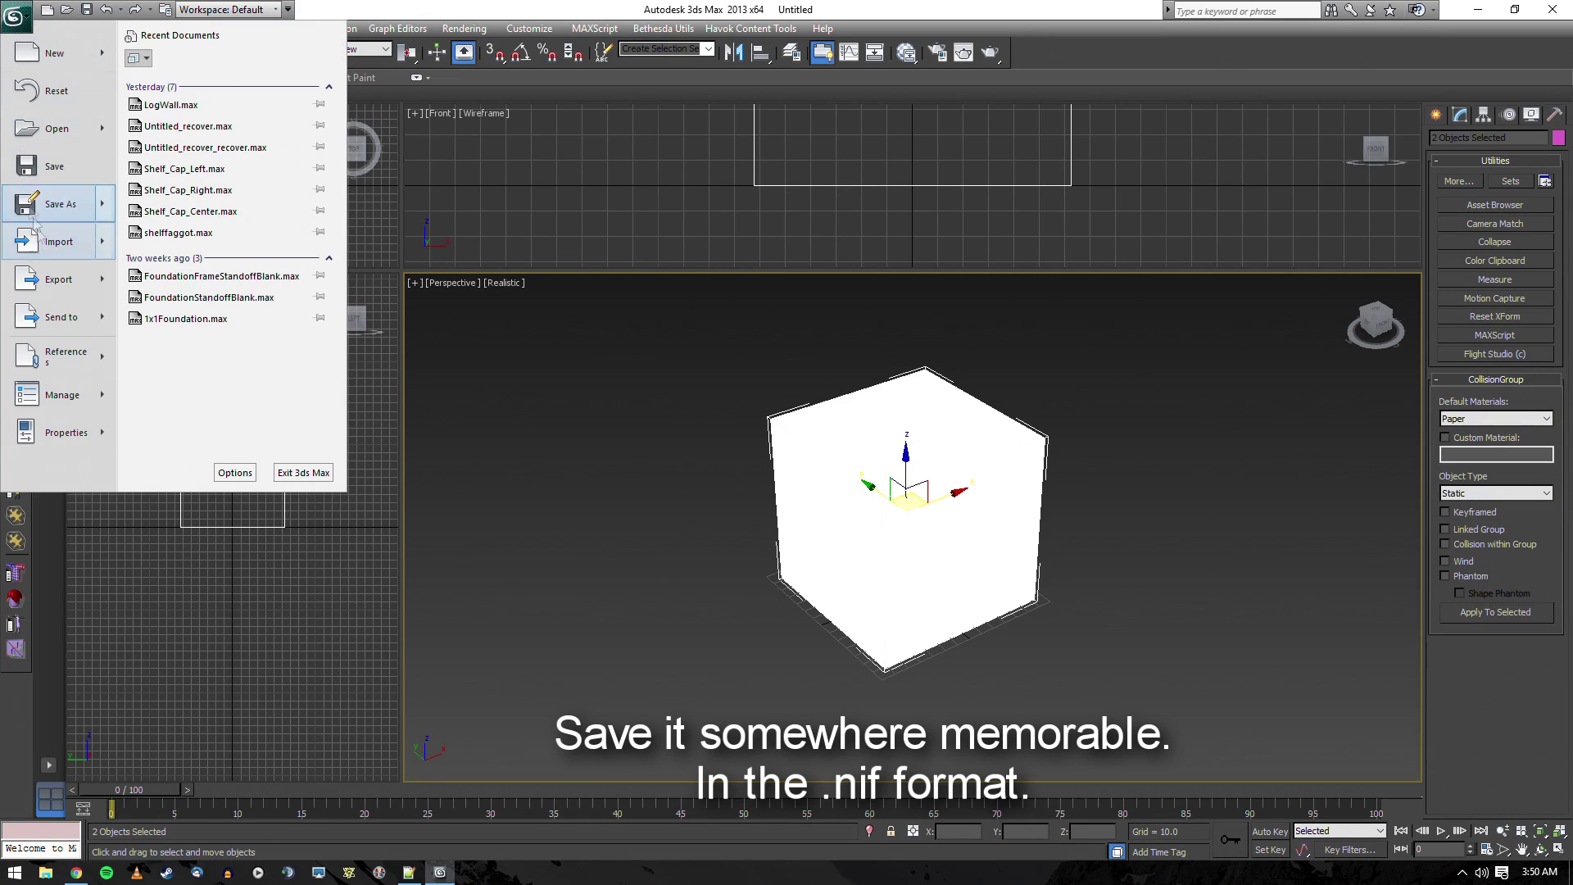
pyautogui.click(61, 278)
pyautogui.click(724, 145)
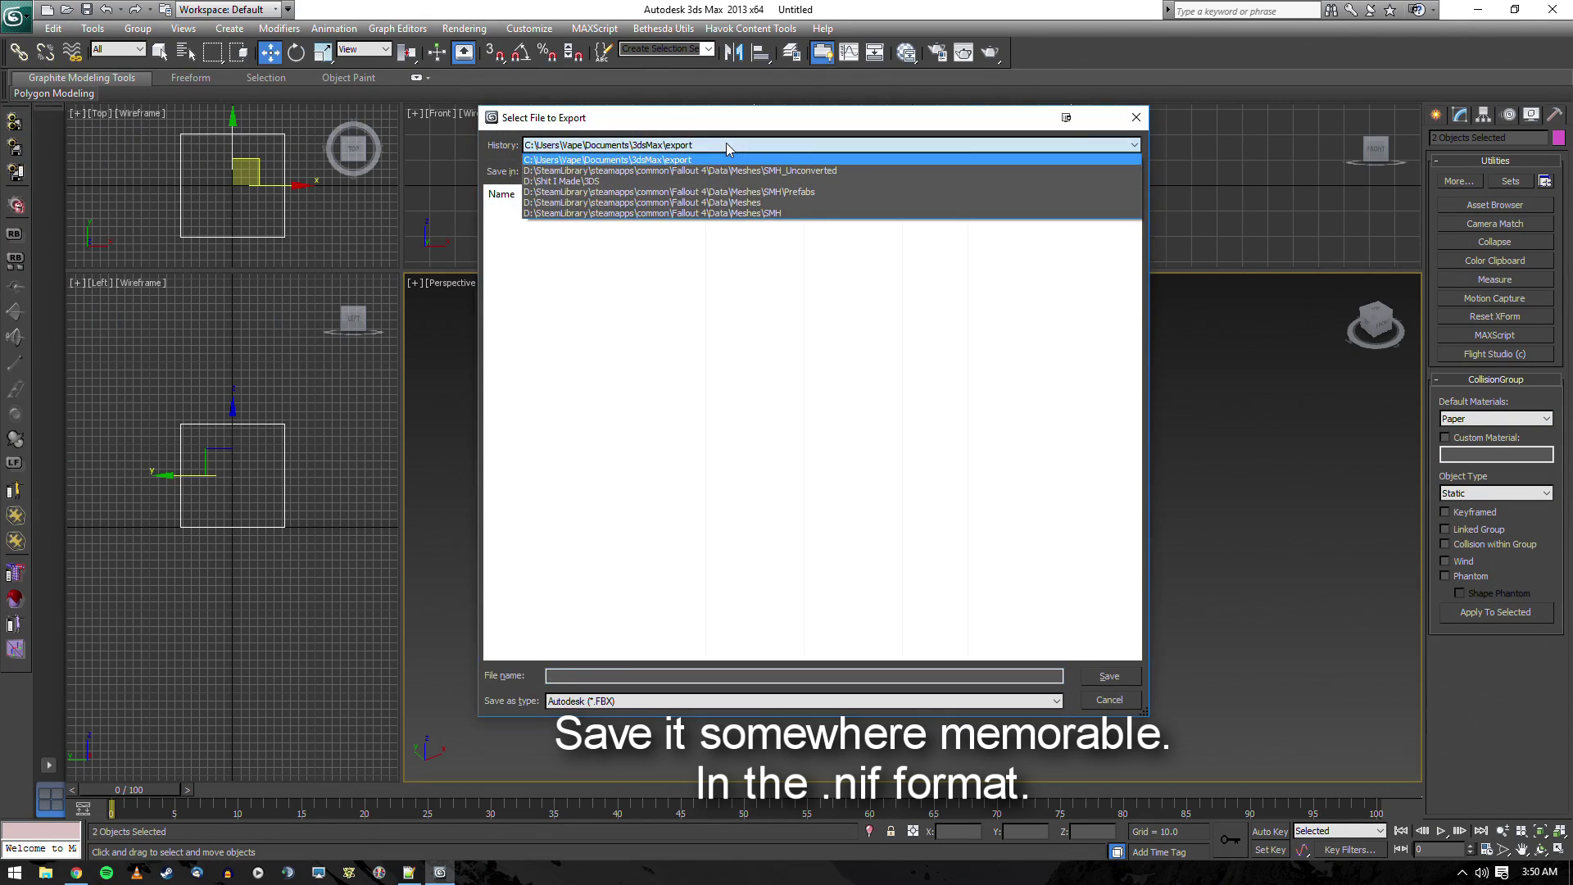
pyautogui.click(784, 170)
pyautogui.click(664, 701)
pyautogui.click(649, 488)
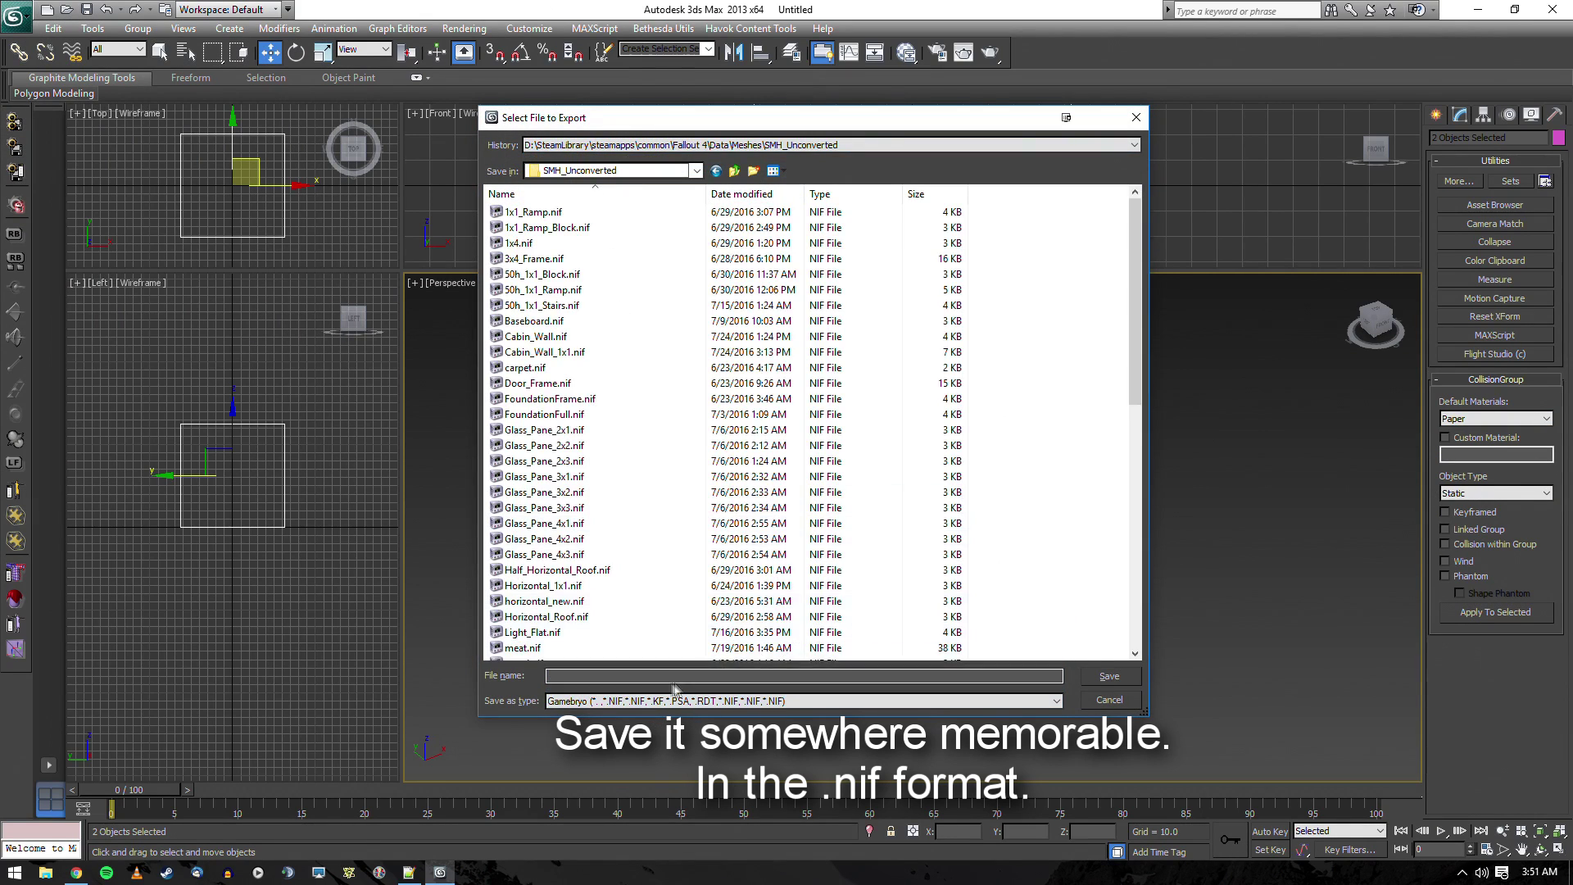
pyautogui.write('ExportTest')
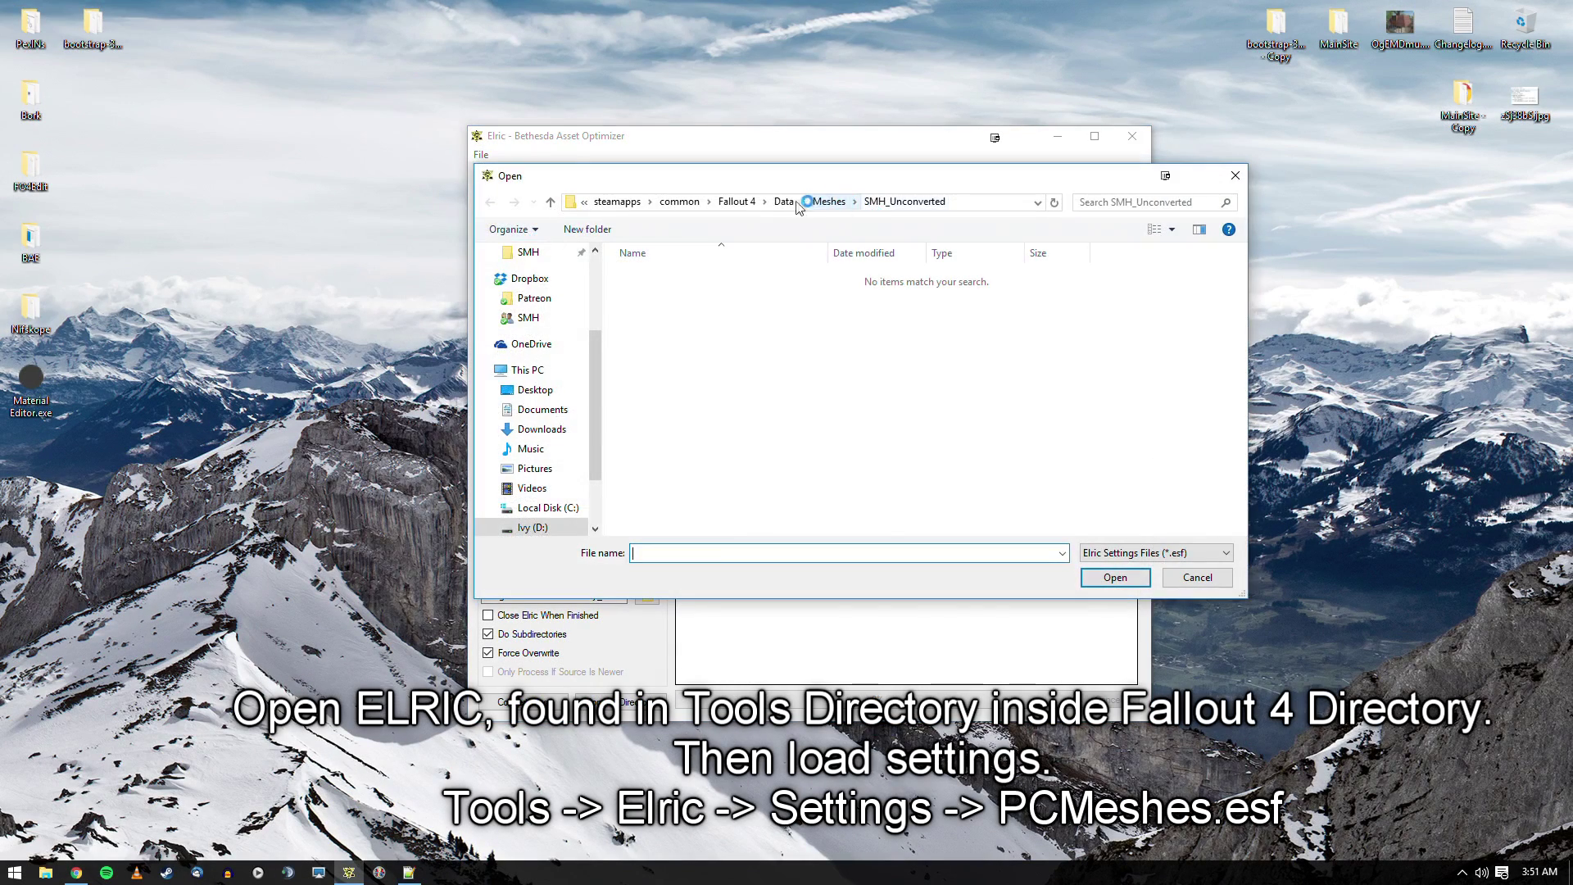
pyautogui.click(791, 202)
pyautogui.doubleClick(663, 444)
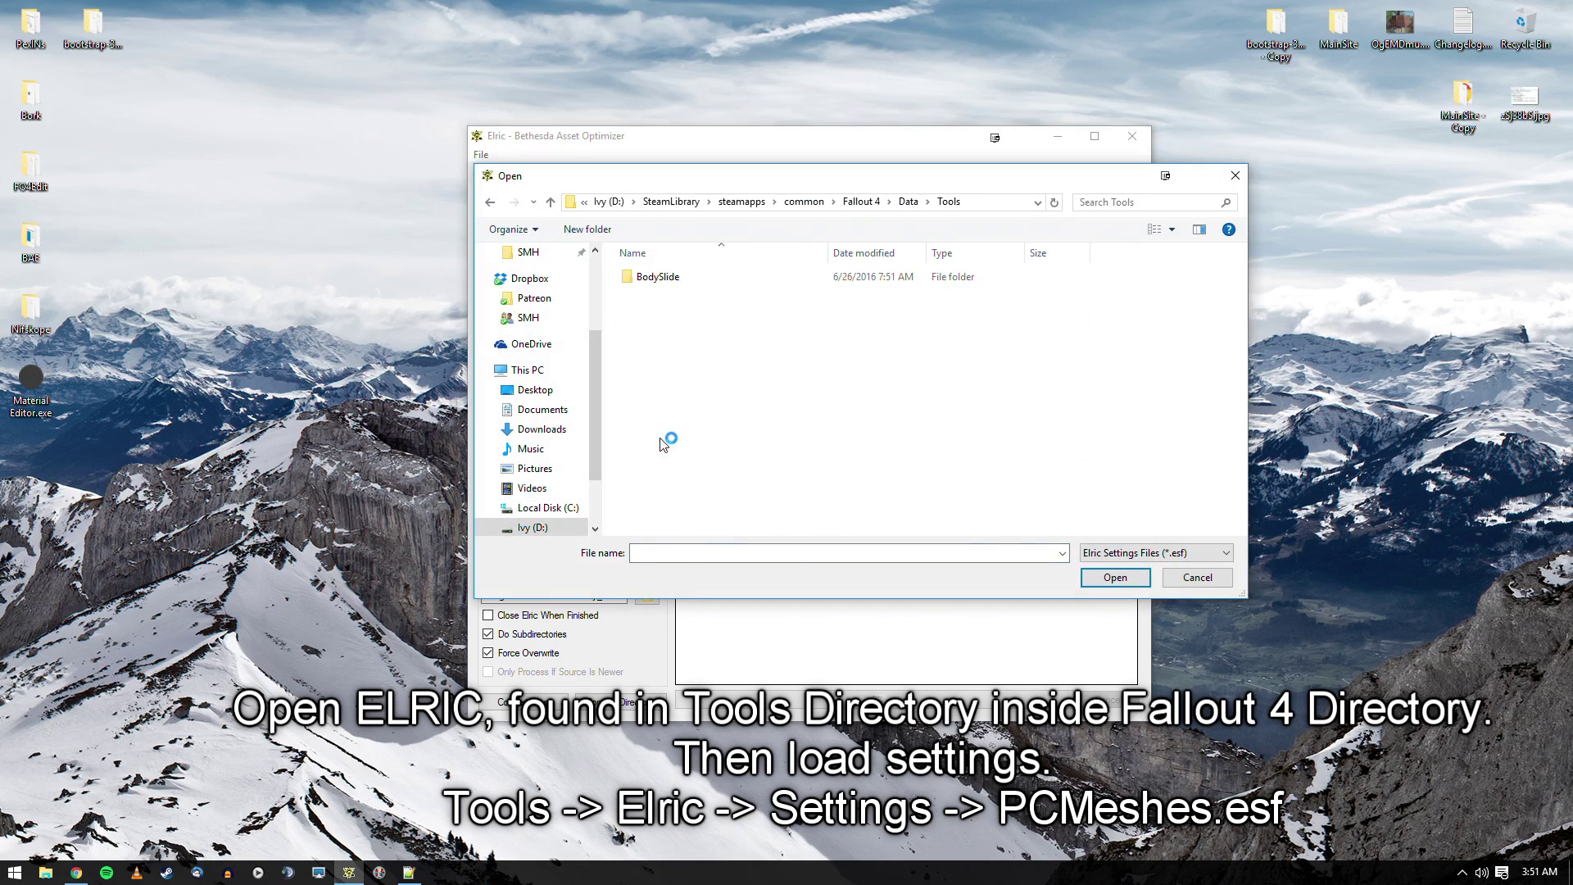
pyautogui.click(909, 201)
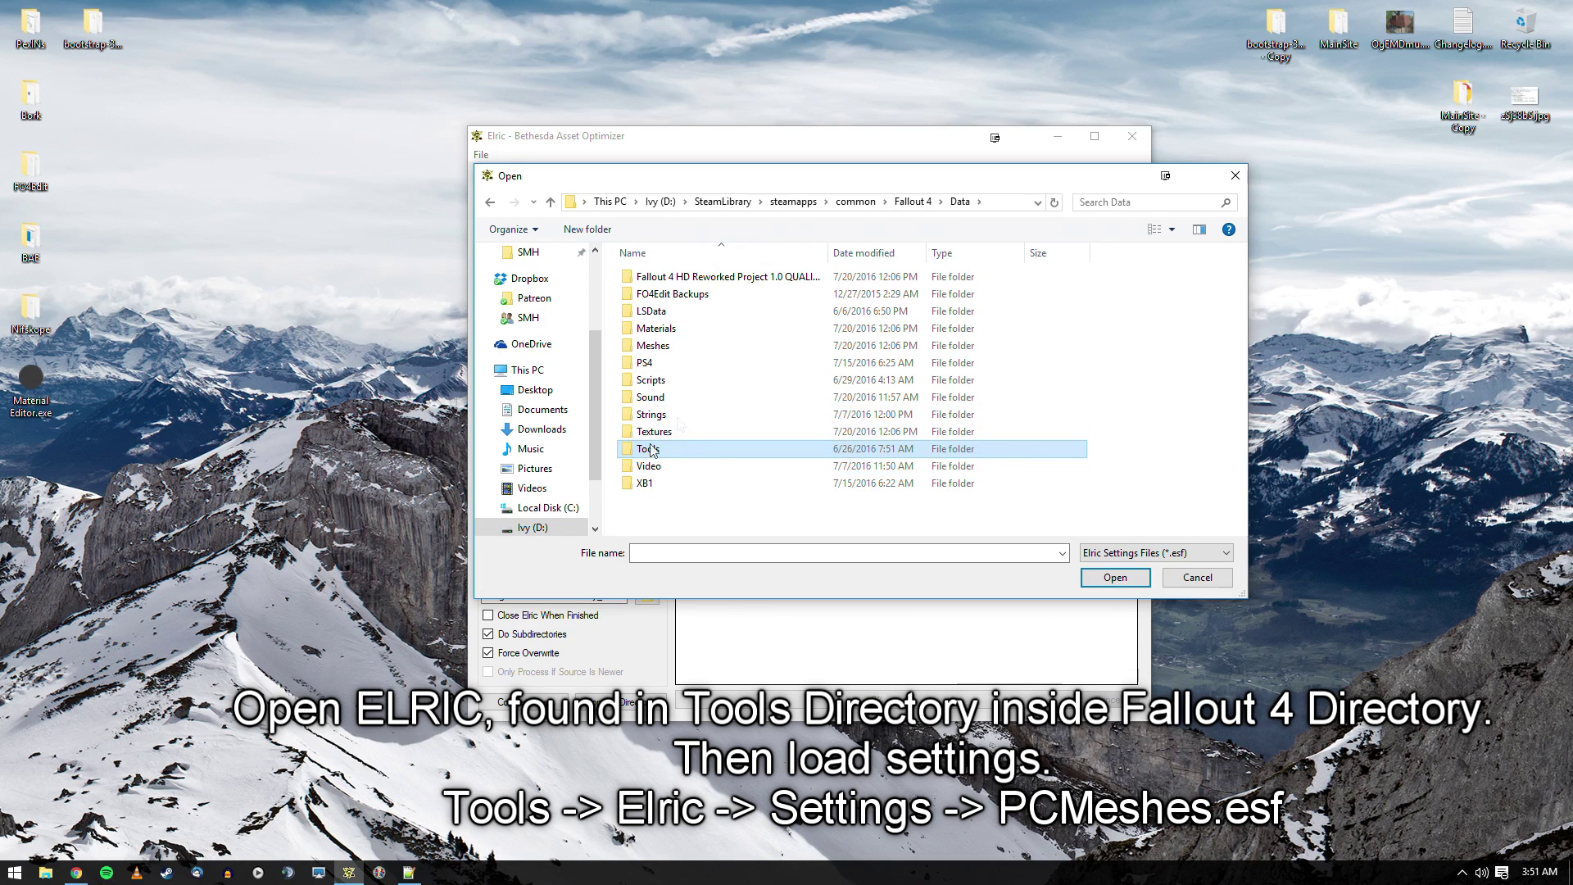
# In Elric, load PCMeshes.esf from Fallout 4's Tools\Elric\Settings folder and accept starting the conversion automatically
pyautogui.click(913, 202)
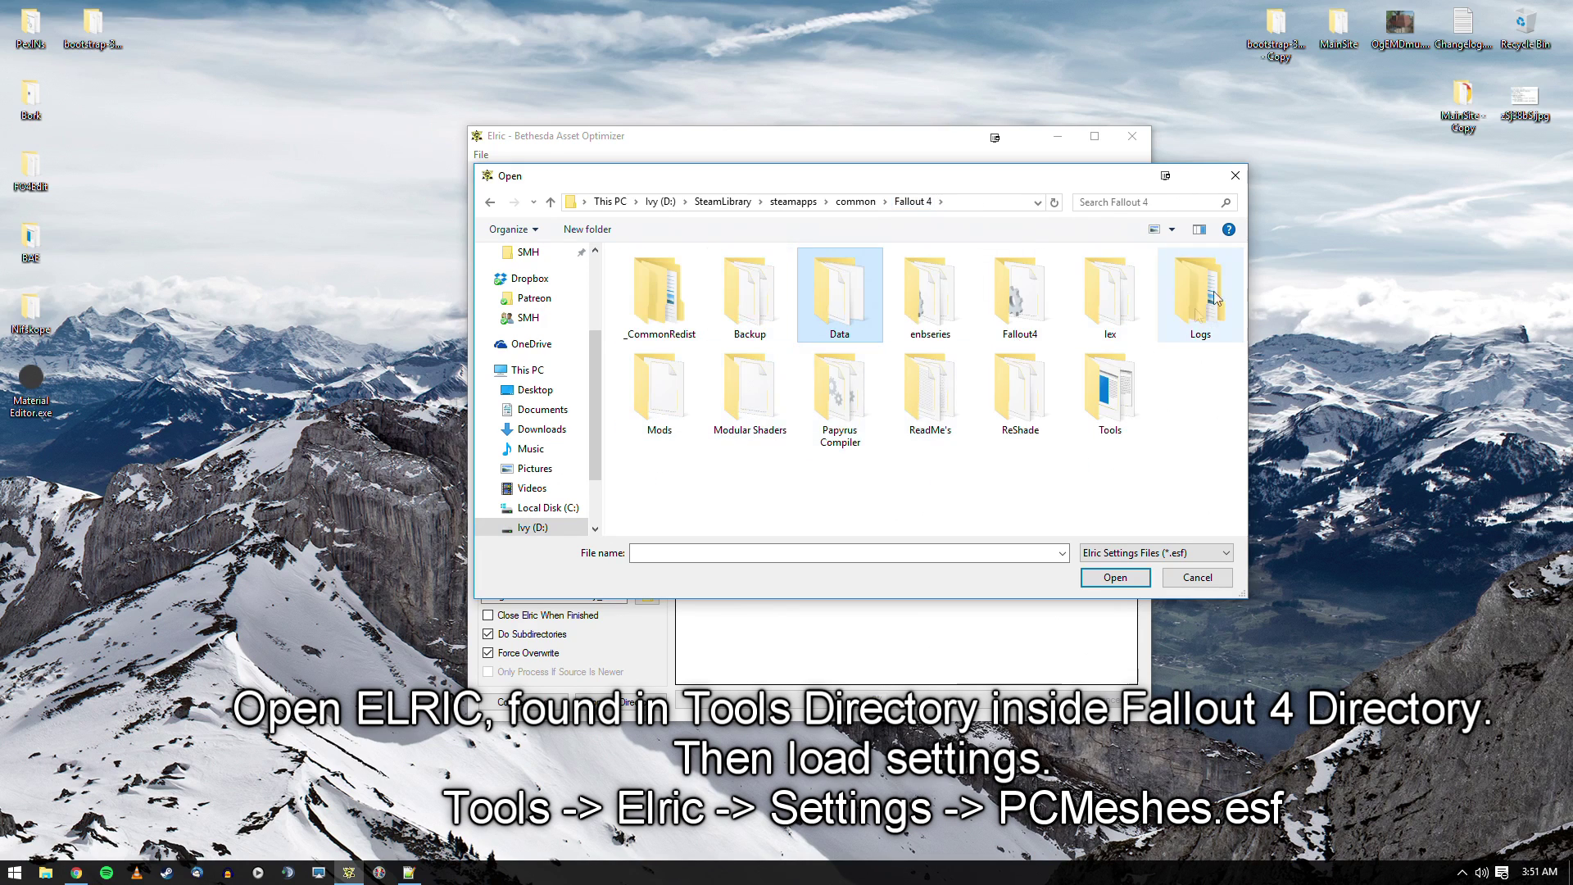
pyautogui.doubleClick(1090, 388)
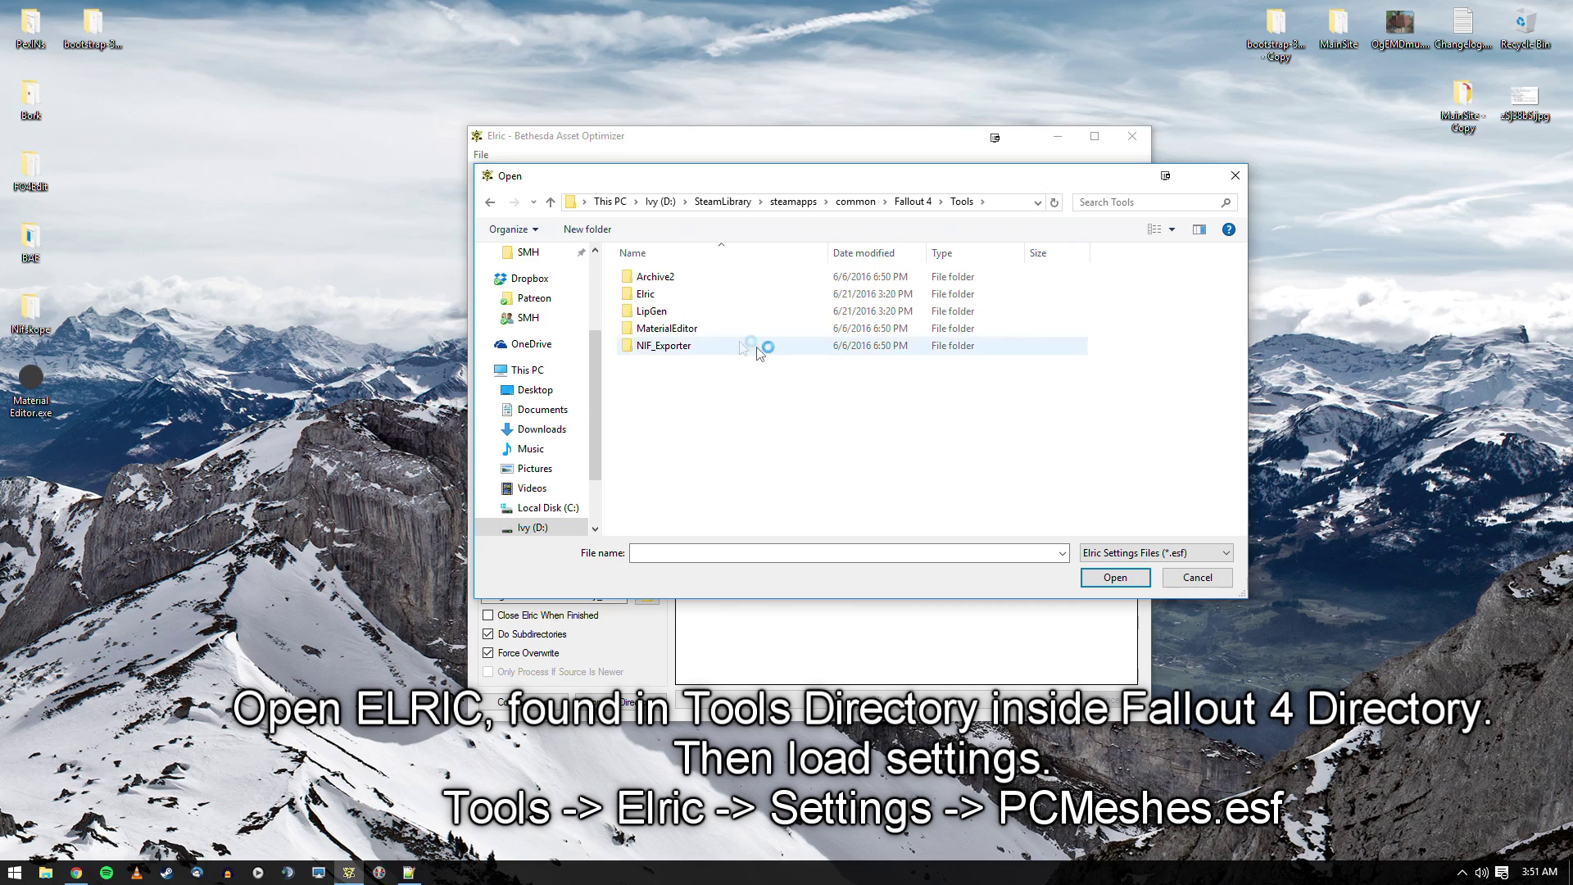
pyautogui.doubleClick(656, 294)
pyautogui.doubleClick(660, 312)
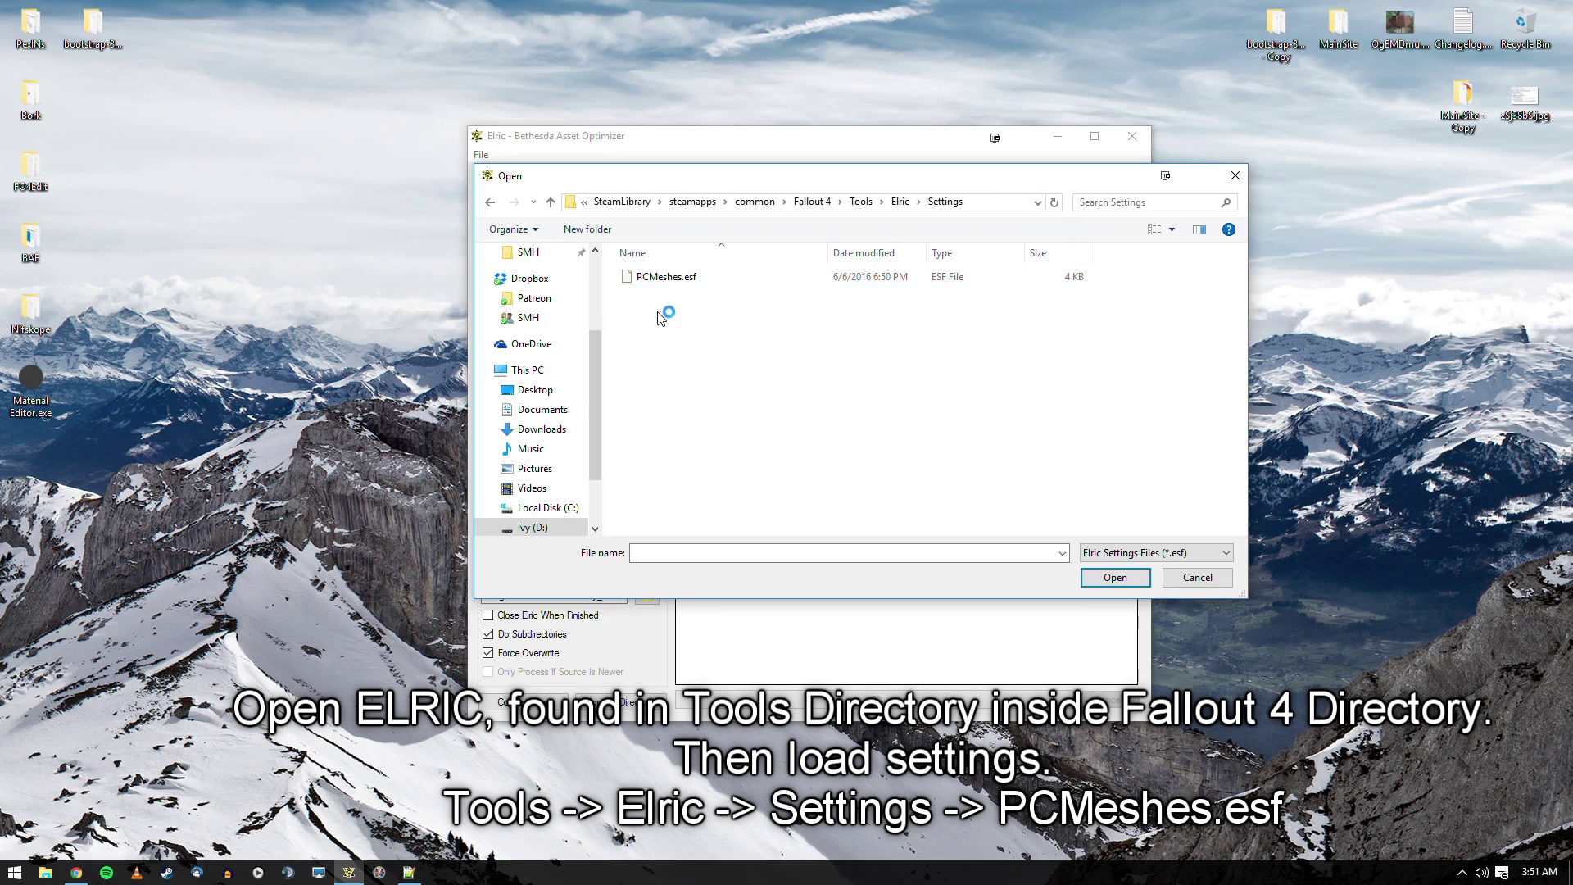
pyautogui.click(671, 277)
pyautogui.click(1117, 578)
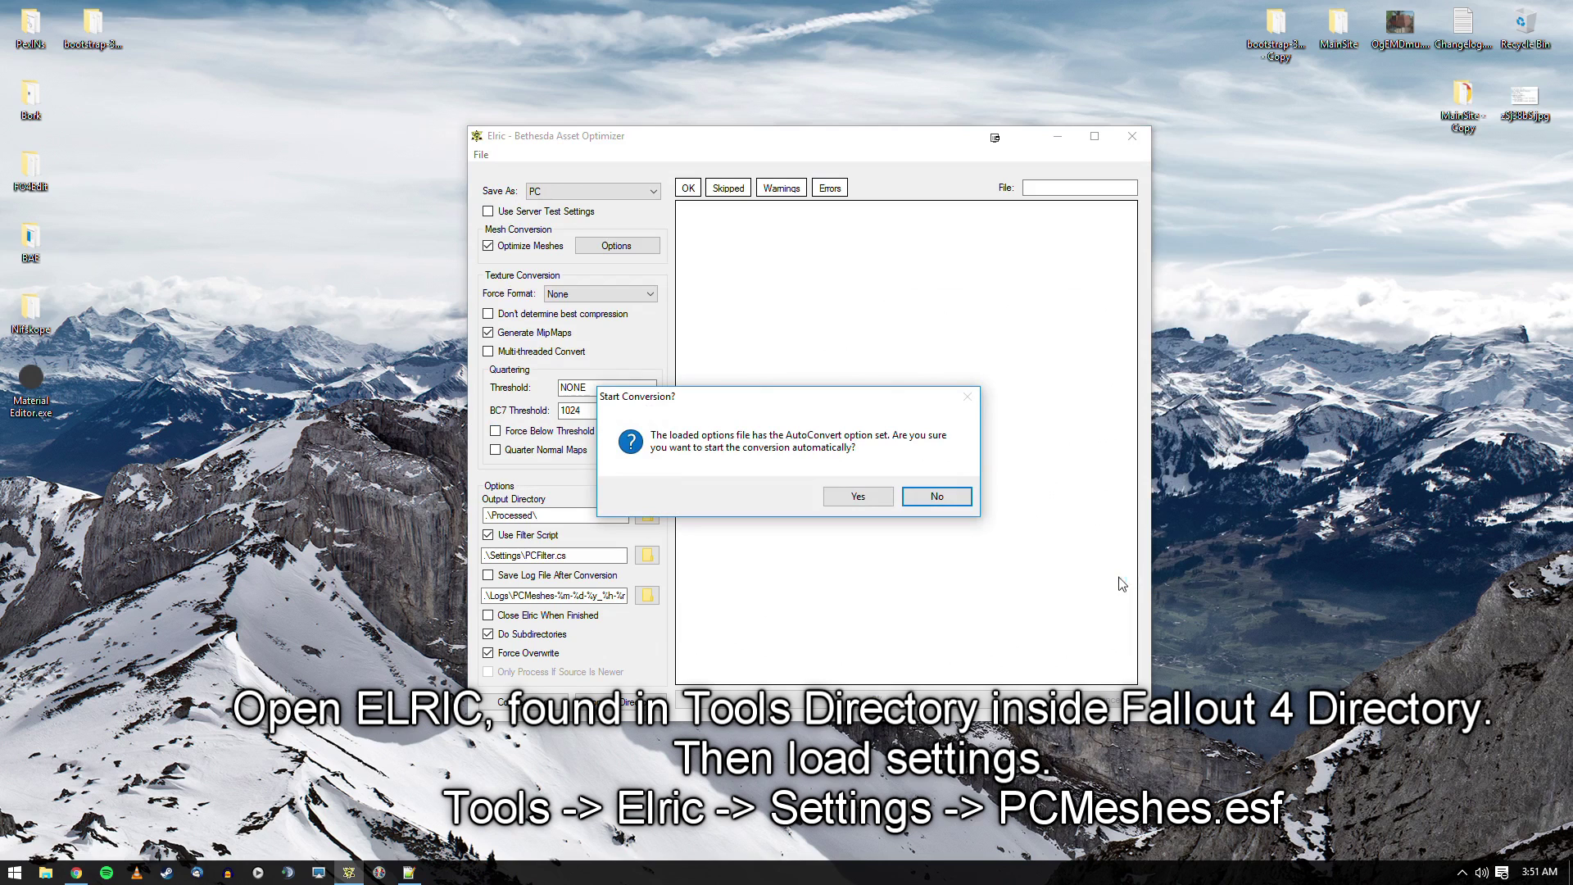
pyautogui.click(858, 497)
# Convert ExportTest.nif from the SMH_Unconverted folder with the loaded settings
pyautogui.click(532, 702)
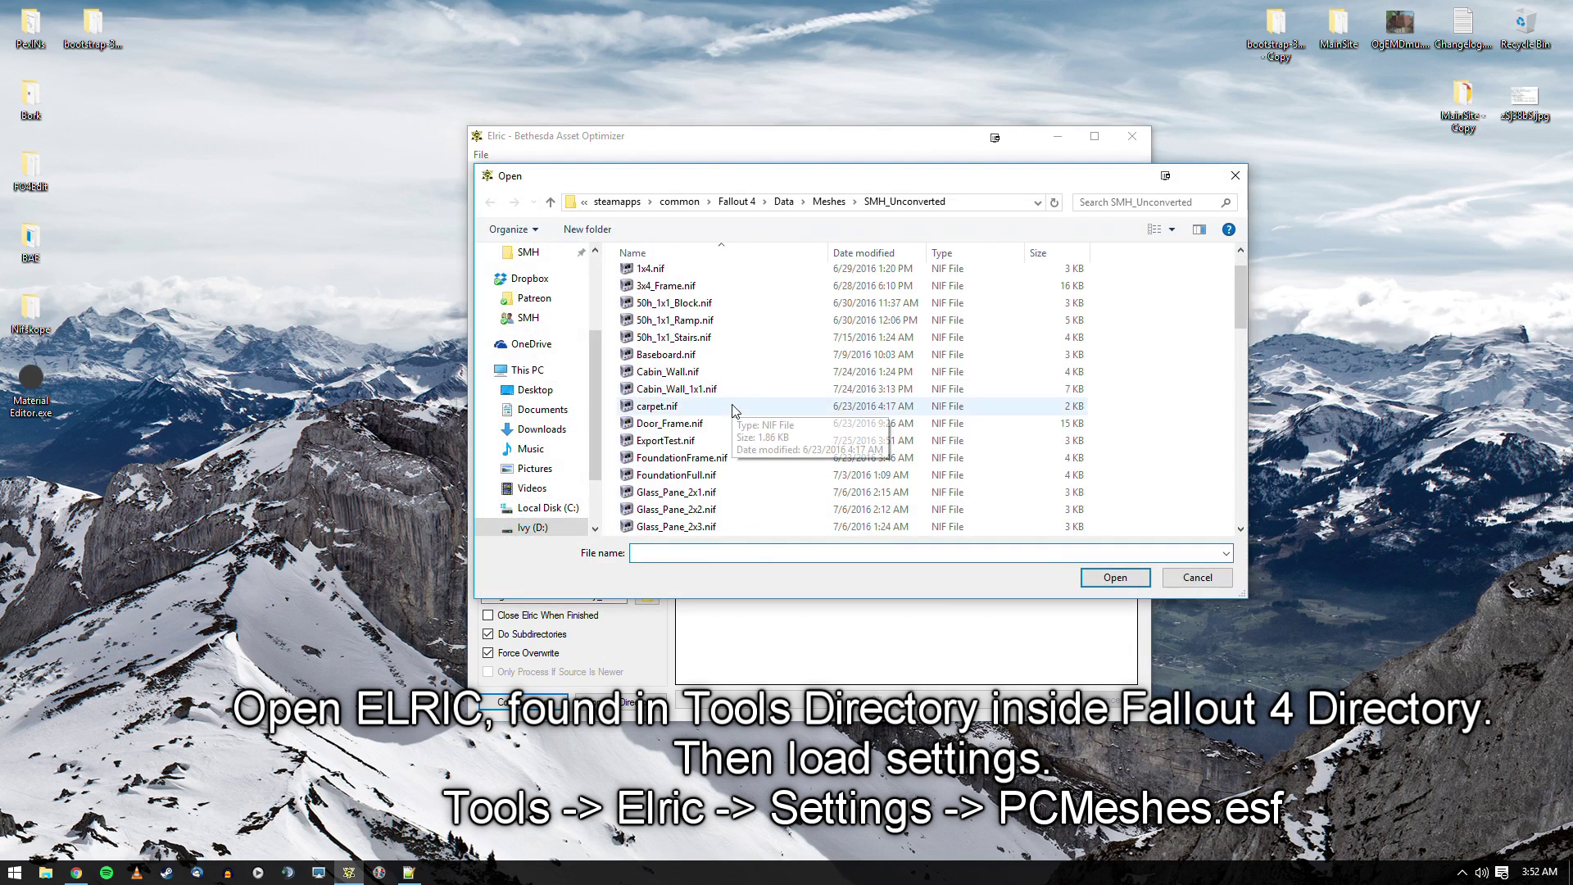
pyautogui.scroll(-2, 731, 414)
pyautogui.click(665, 388)
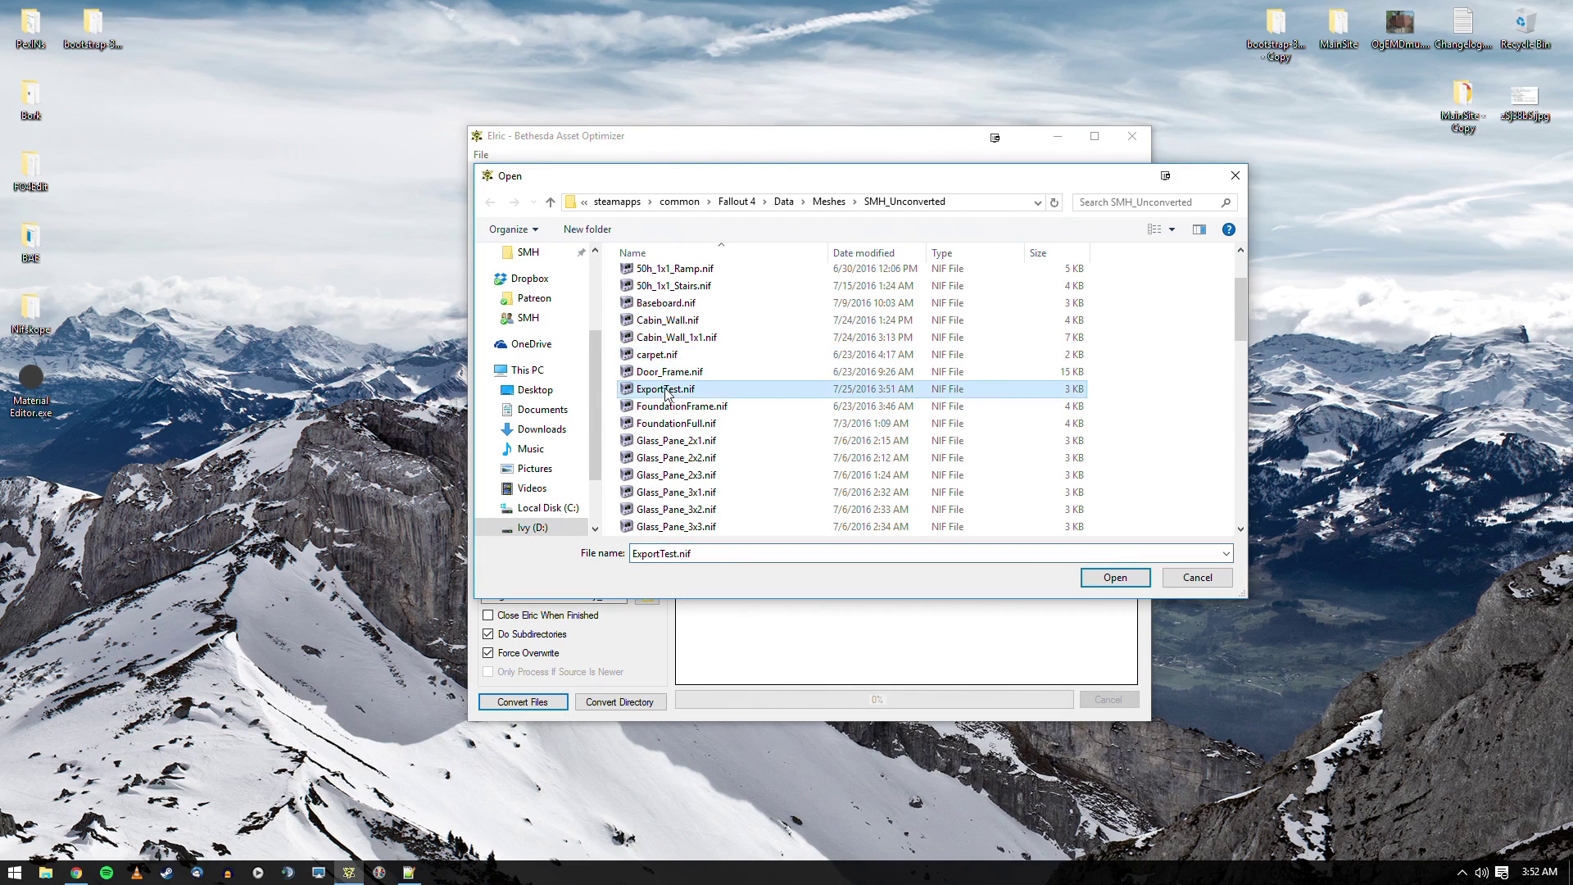
pyautogui.click(1115, 577)
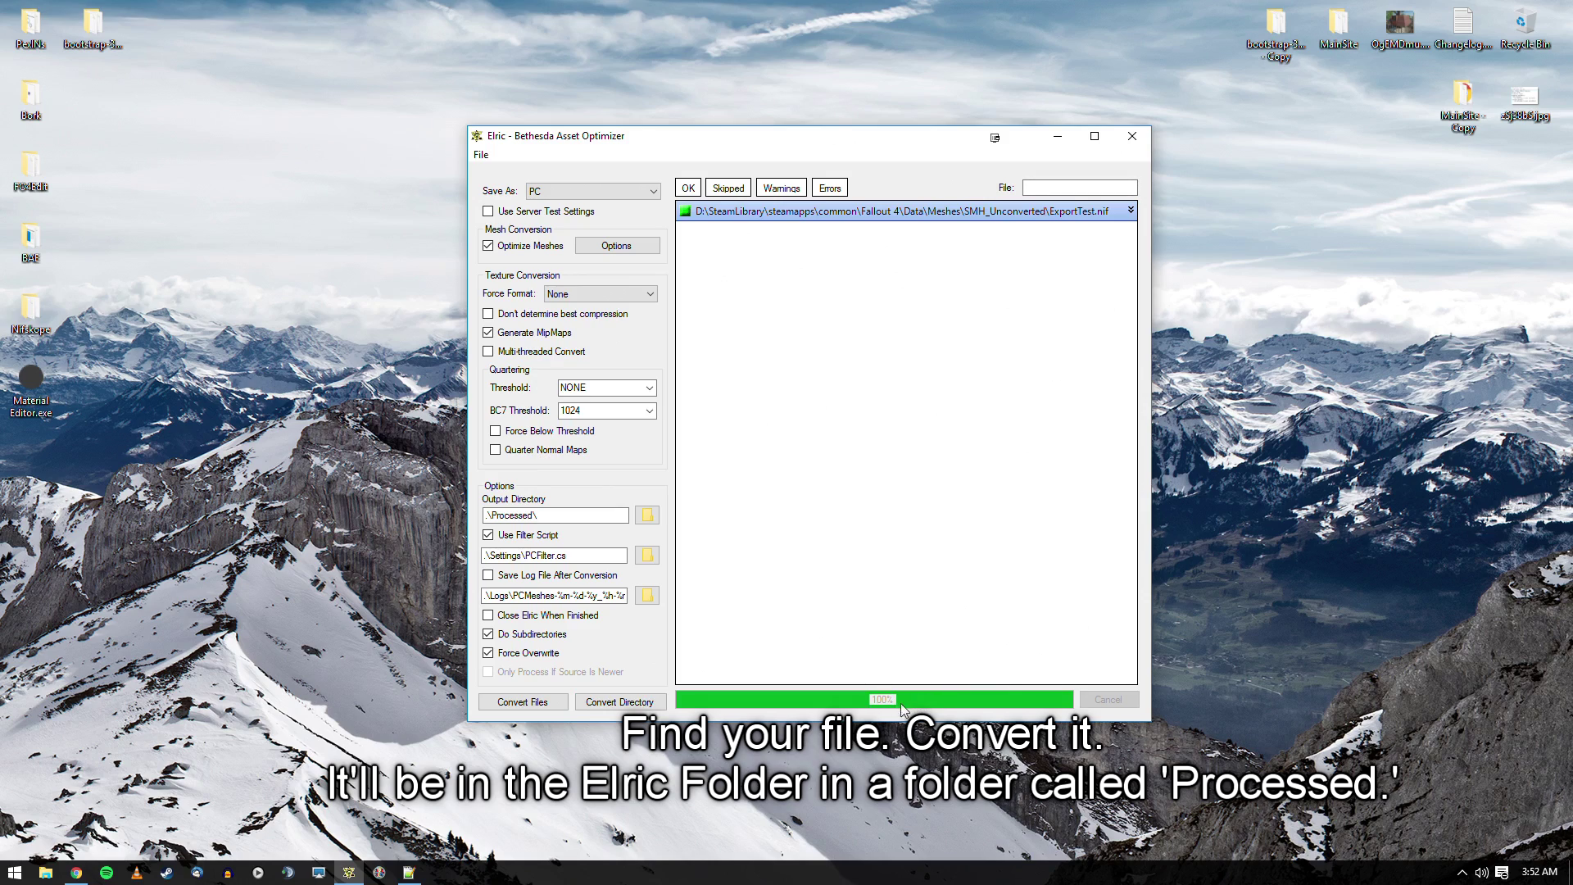
# Open the converted ExportTest.nif from Elric's Processed folder in NifSkope
pyautogui.rightClick(47, 873)
pyautogui.click(81, 744)
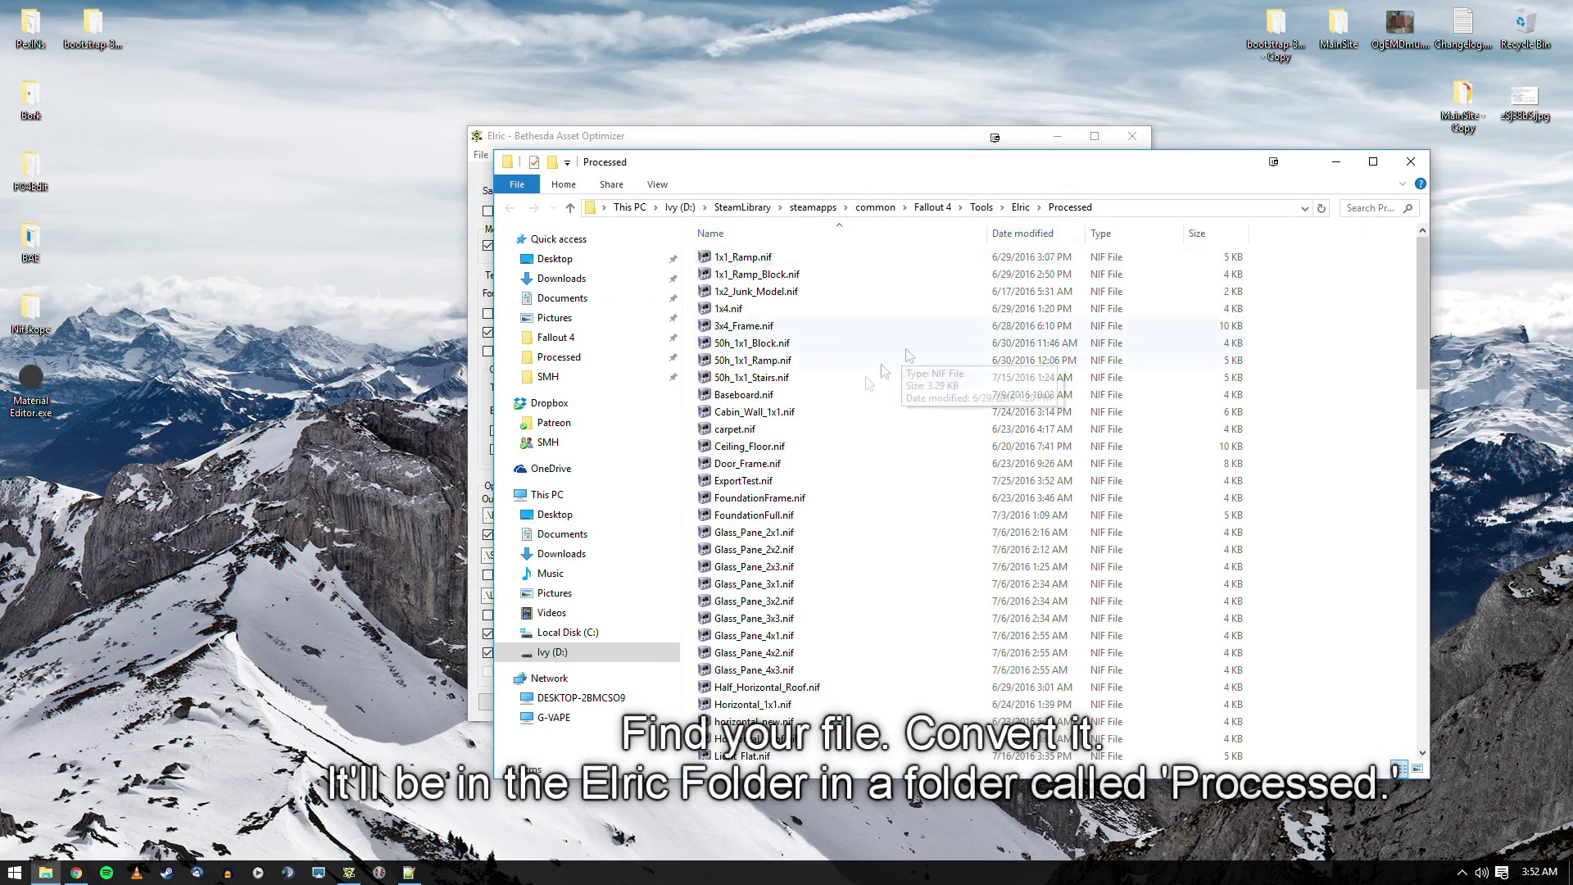
pyautogui.scroll(-2, 901, 409)
pyautogui.click(742, 390)
pyautogui.doubleClick(743, 390)
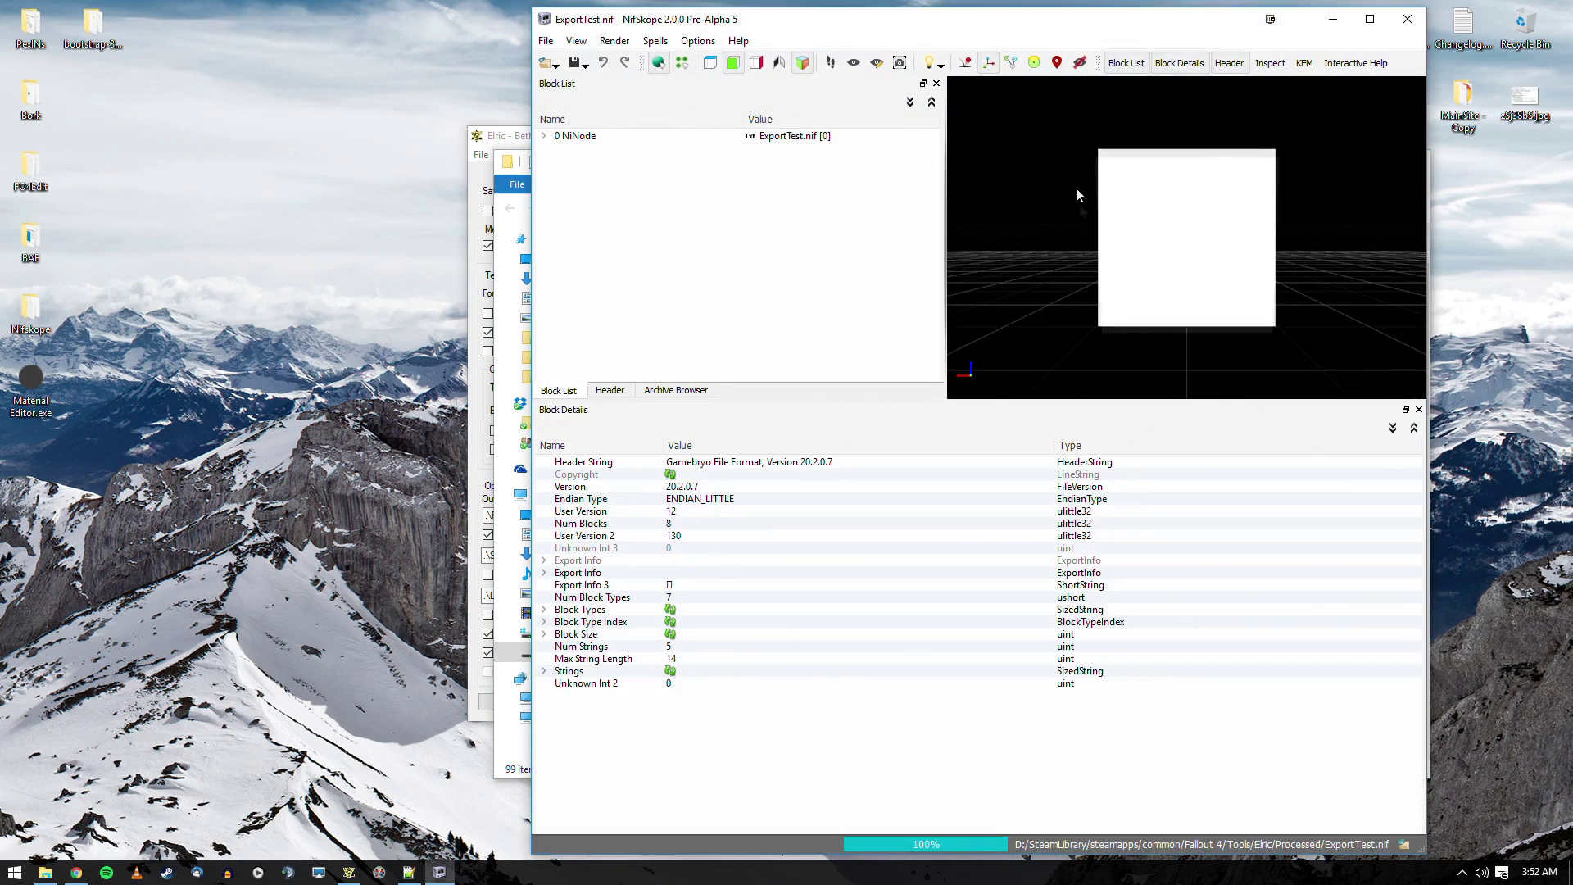
# Expand the NiNode tree and examine the bhkNPCollisionObject and BSTriShape blocks, including what lies under BSTriShape
pyautogui.moveTo(1075, 187); pyautogui.dragTo(1158, 229)
pyautogui.click(544, 135)
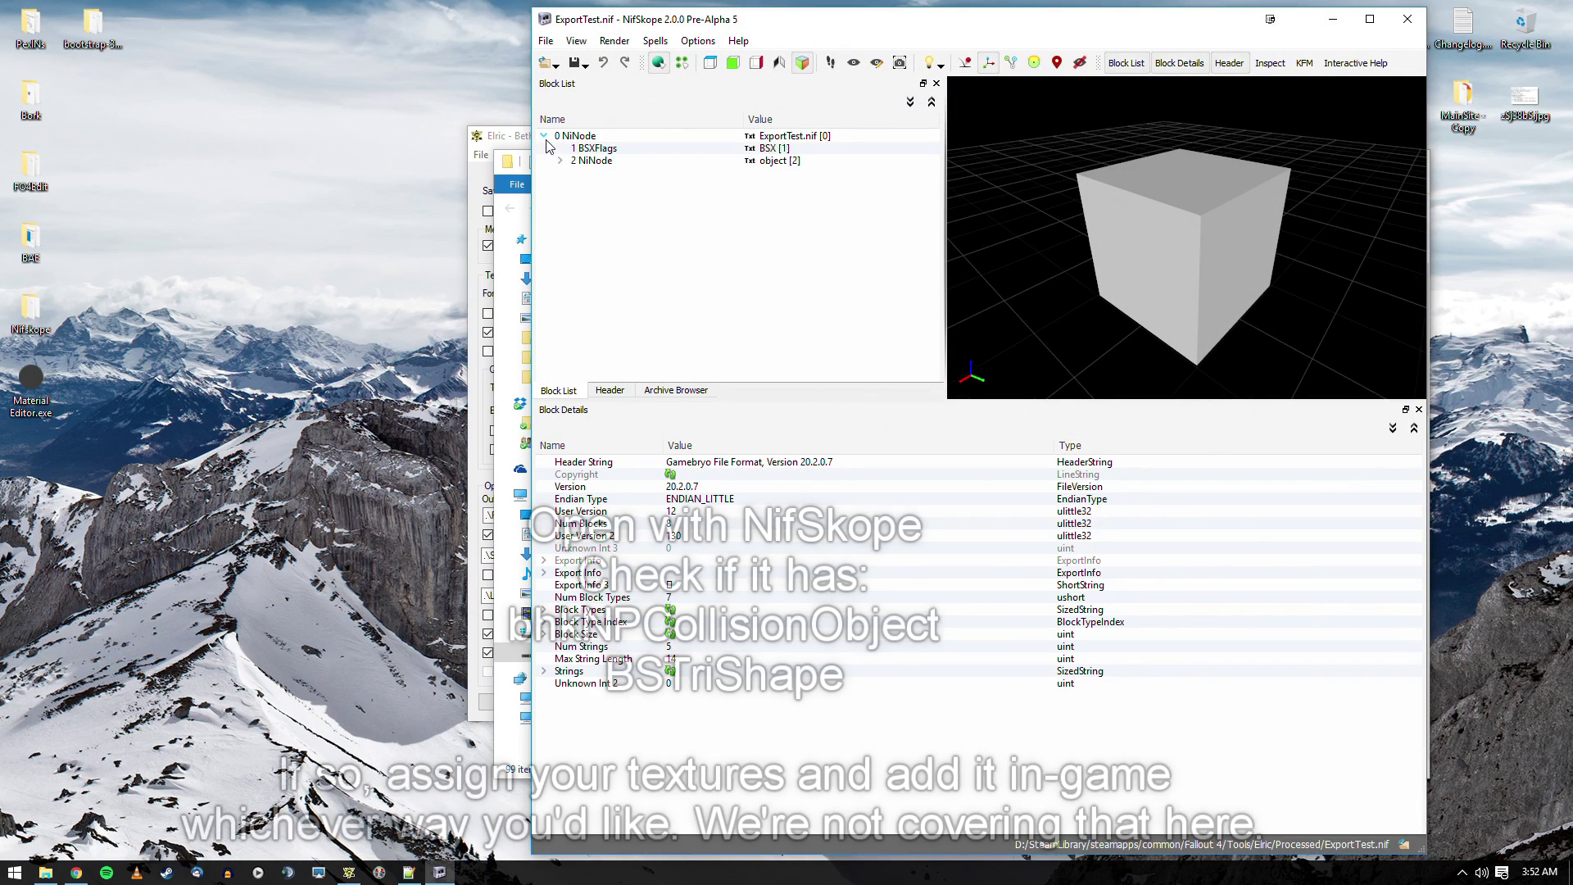
pyautogui.click(558, 160)
pyautogui.click(714, 173)
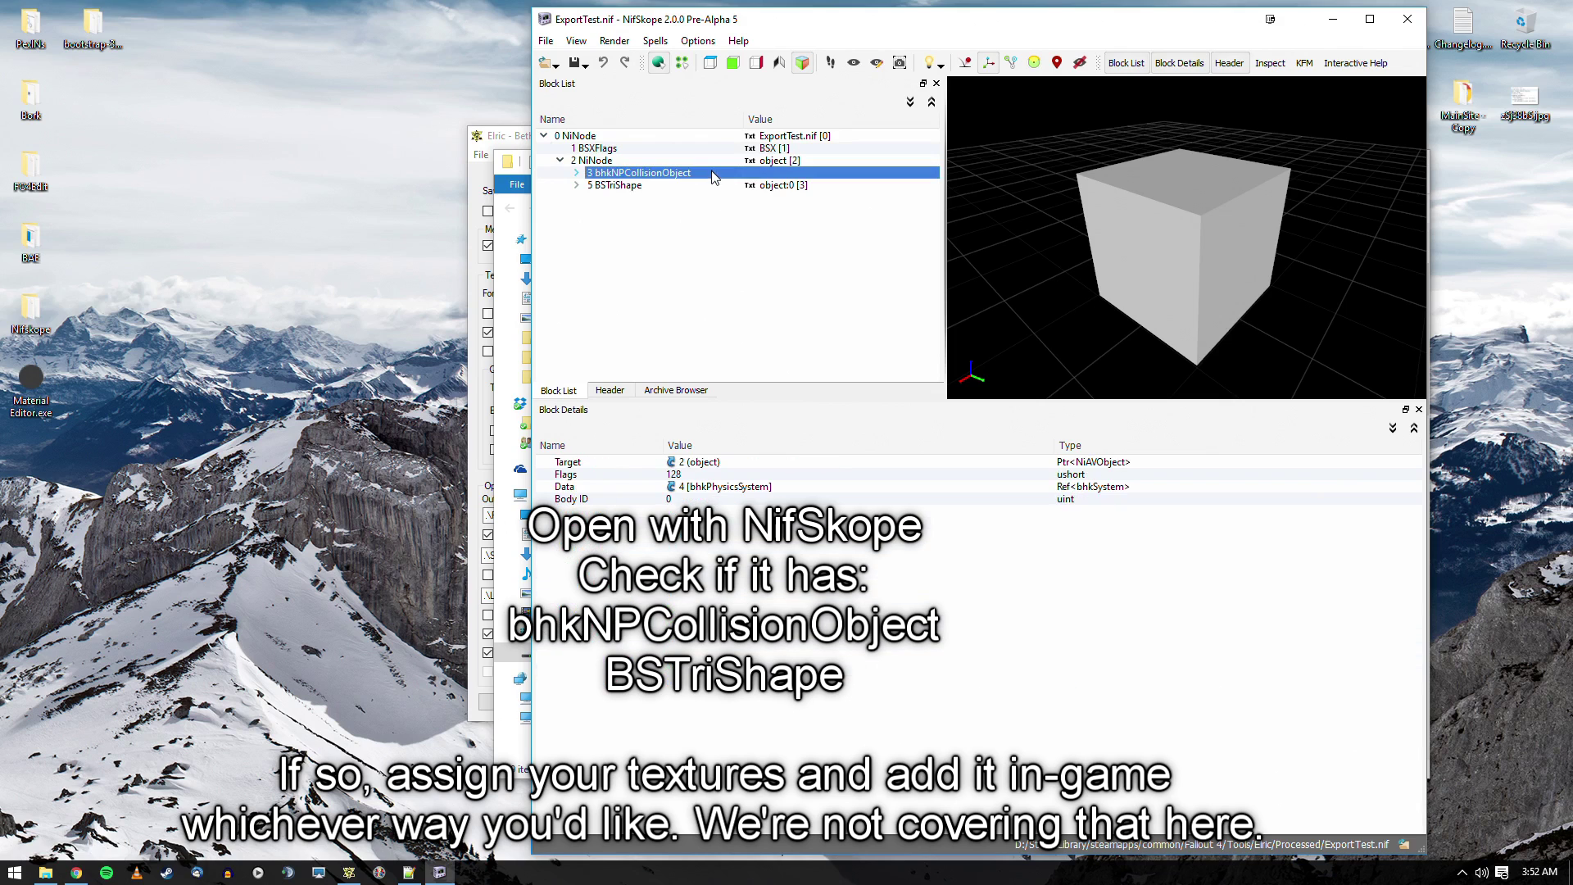
pyautogui.click(714, 186)
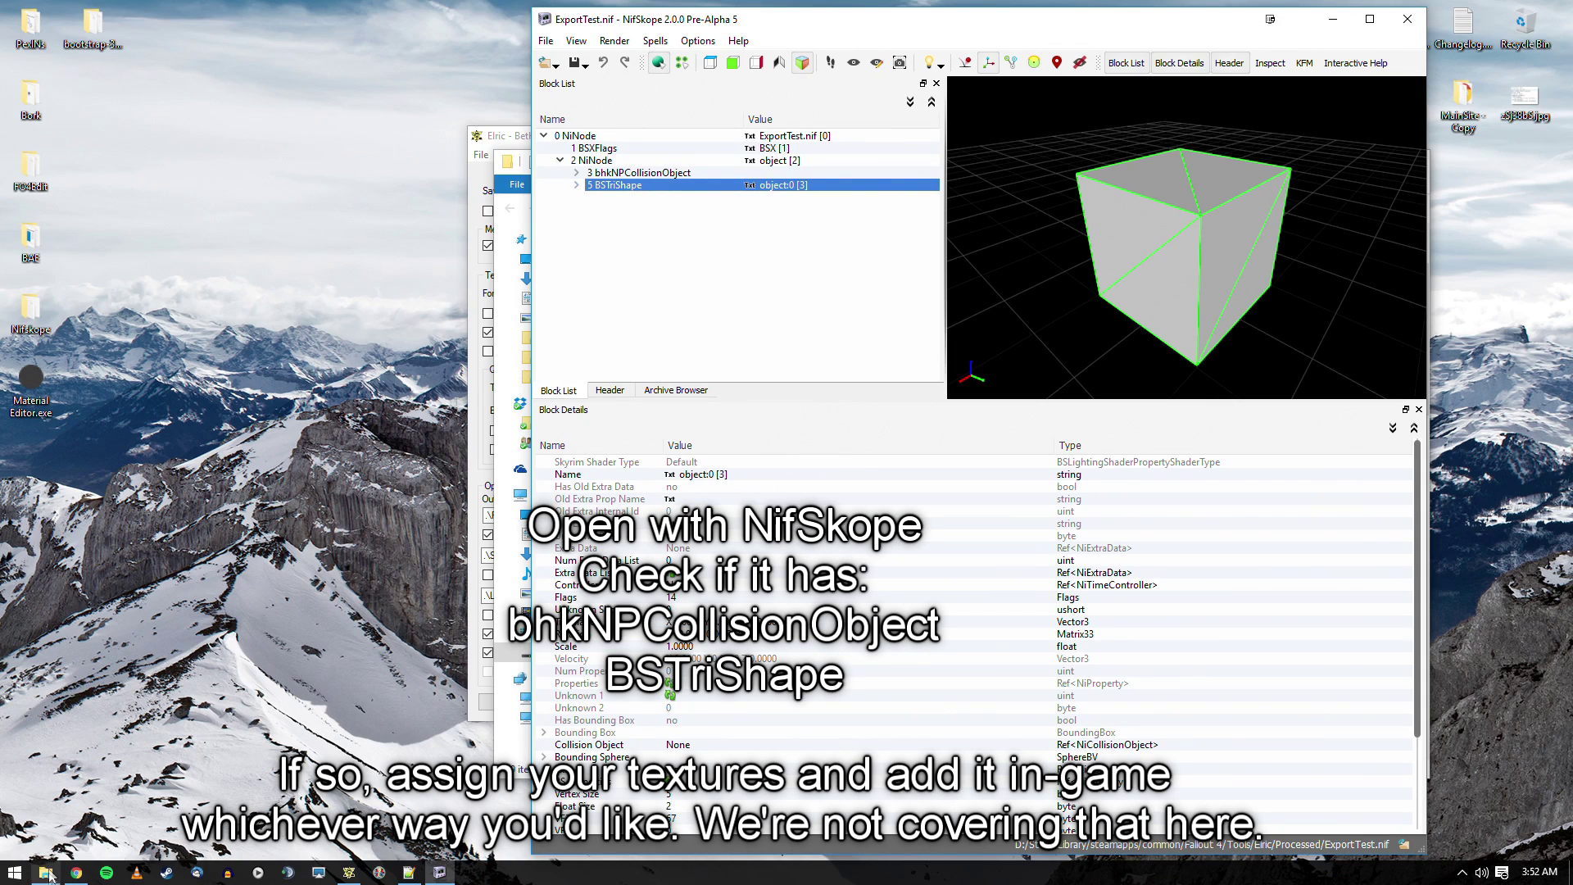
pyautogui.click(577, 185)
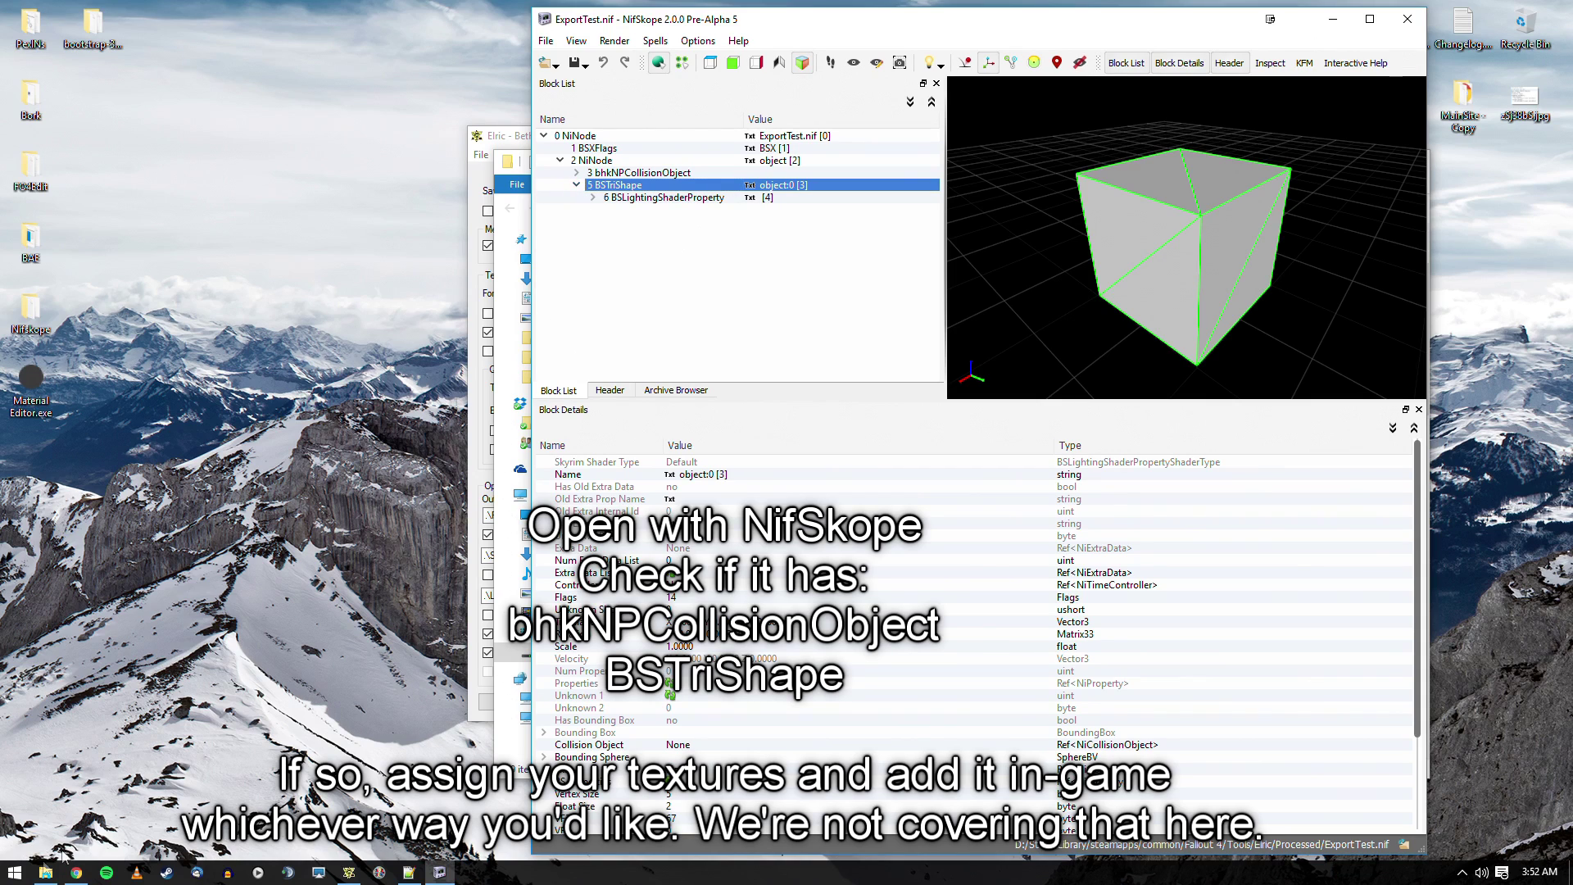
# Open the pinned SMH folder in File Explorer
pyautogui.rightClick(26, 869)
pyautogui.click(46, 882)
pyautogui.rightClick(47, 883)
pyautogui.click(72, 789)
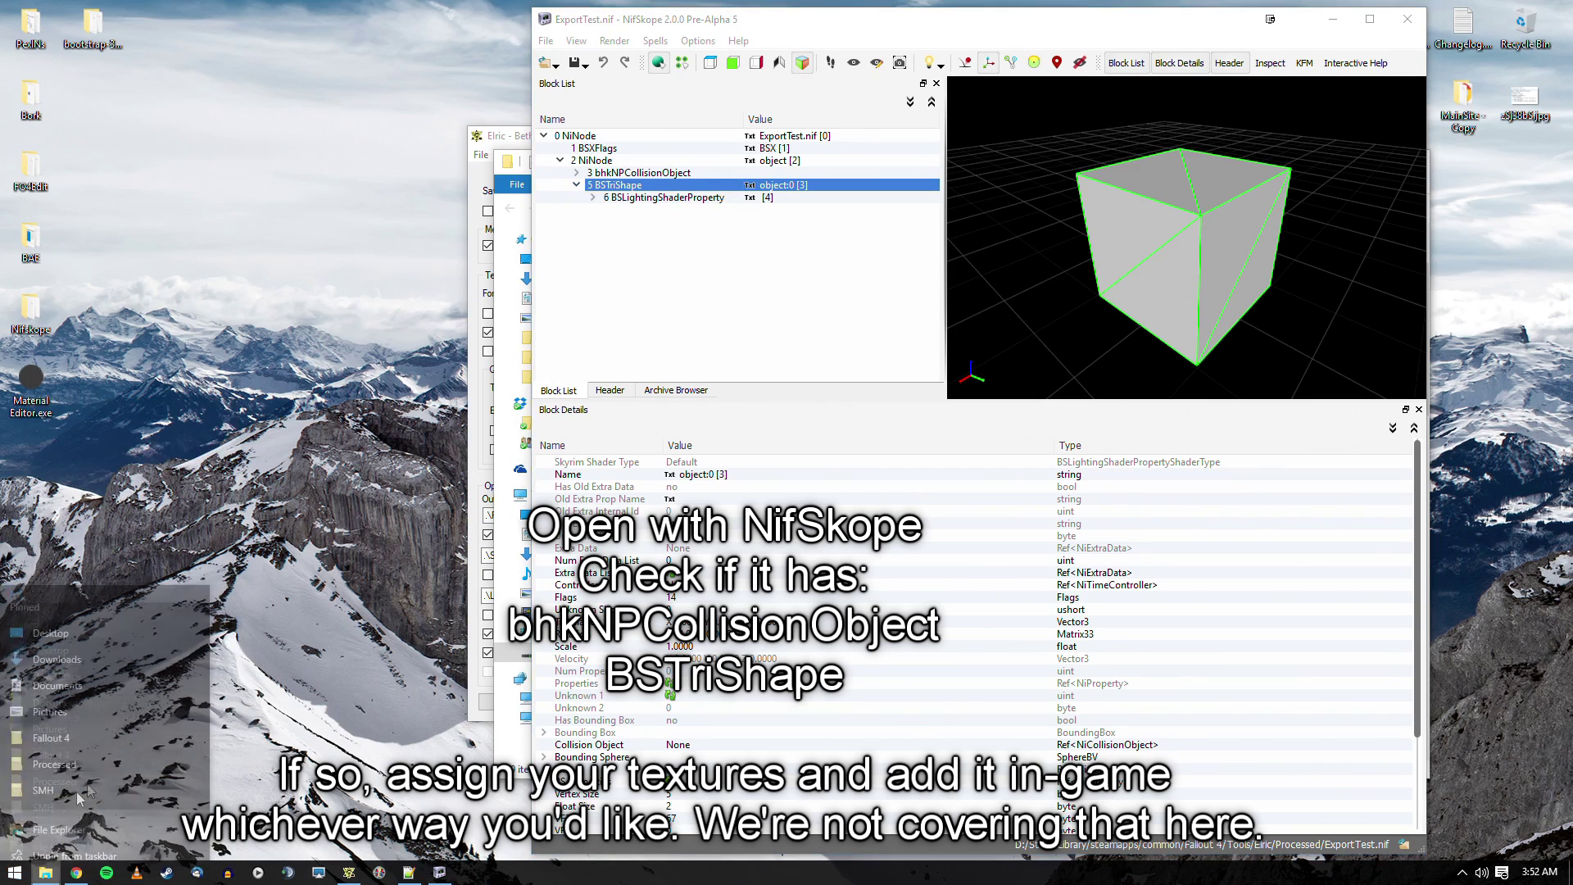
# In Fallout 4's workshop mode, select the placed custom box for moving
pyautogui.moveTo(931, 183); pyautogui.dragTo(0, 182)
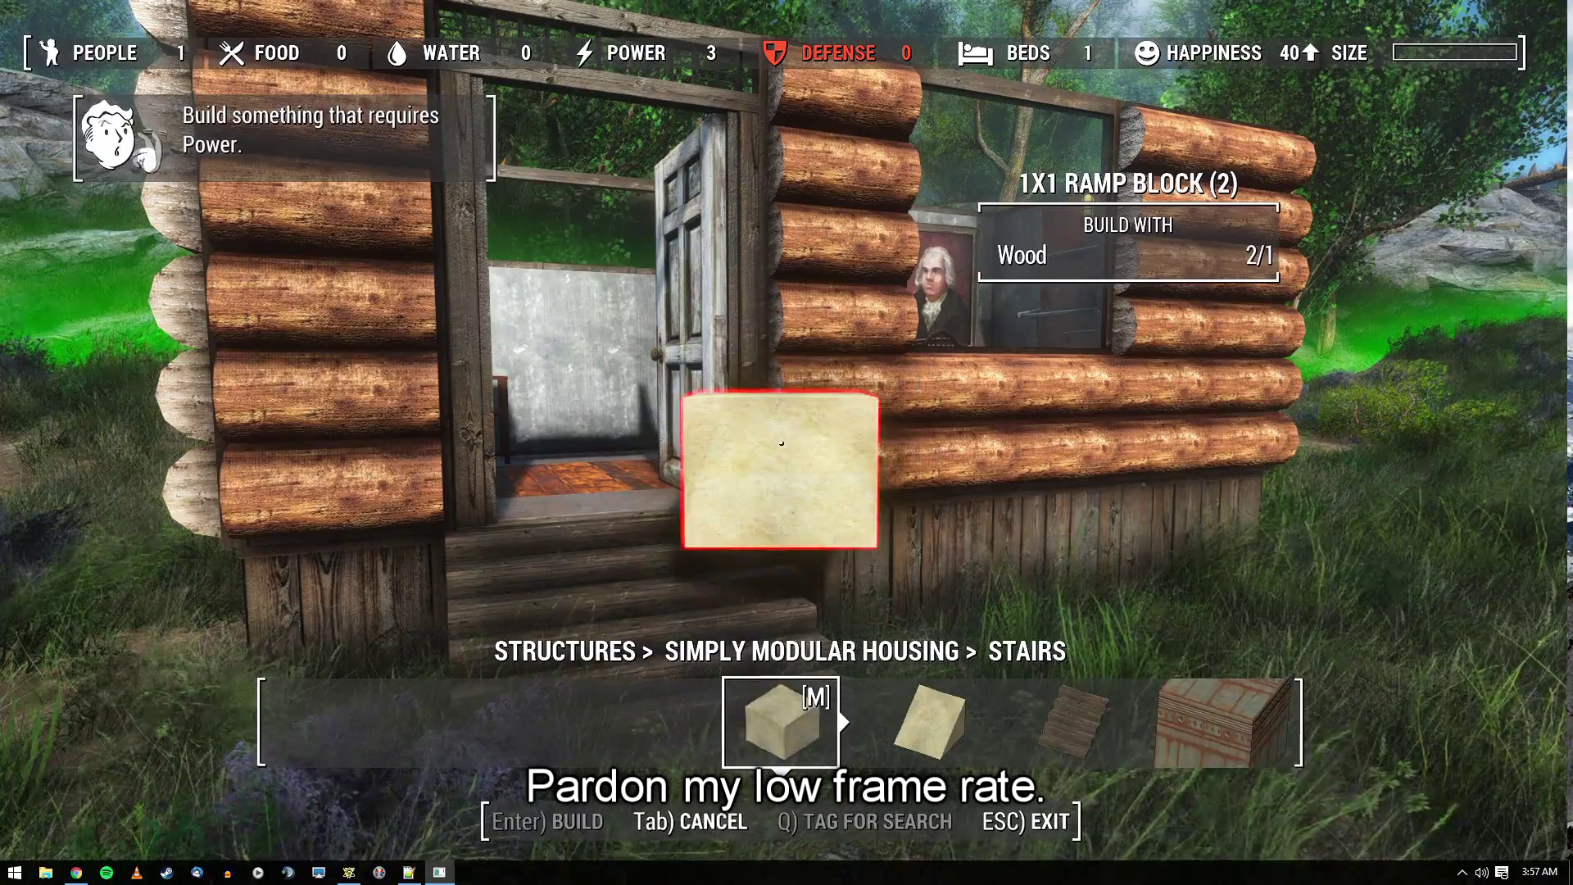
pyautogui.press('s')
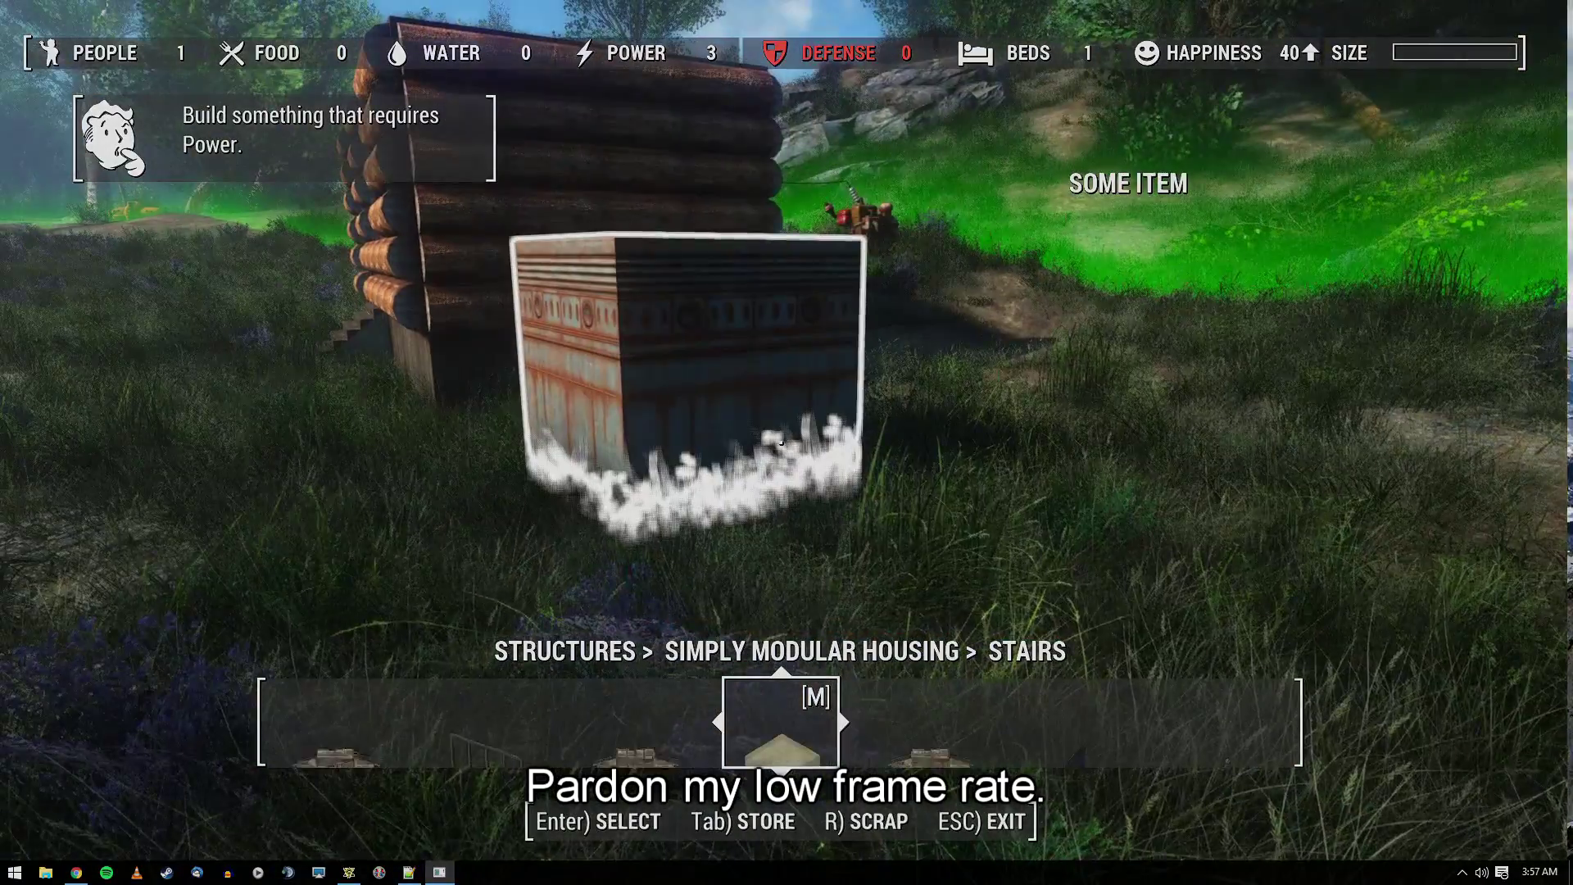
pyautogui.press('Return')
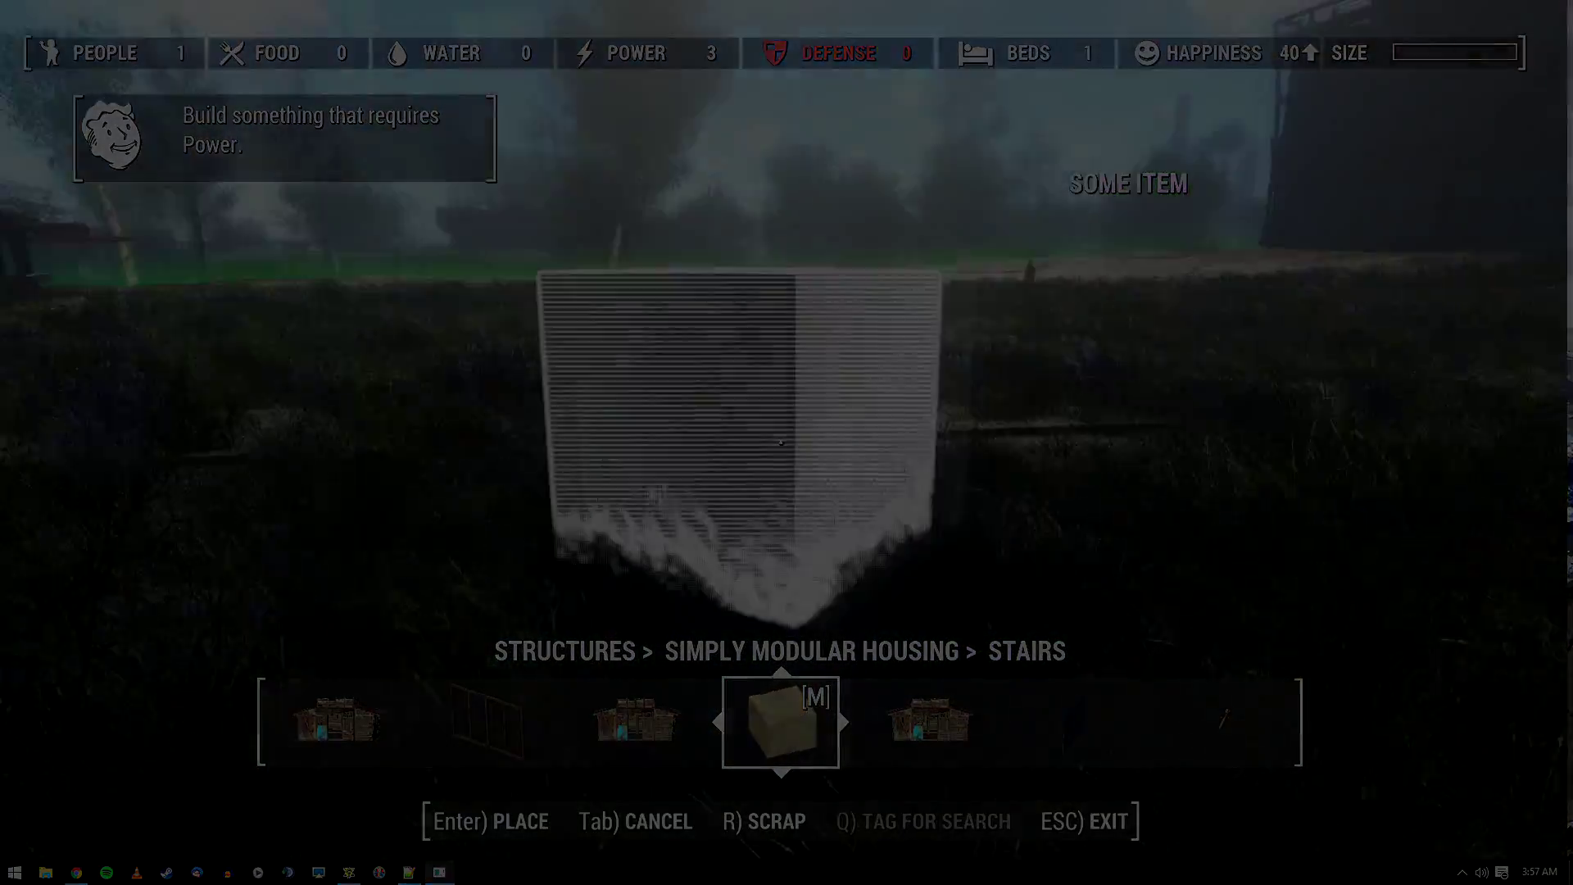